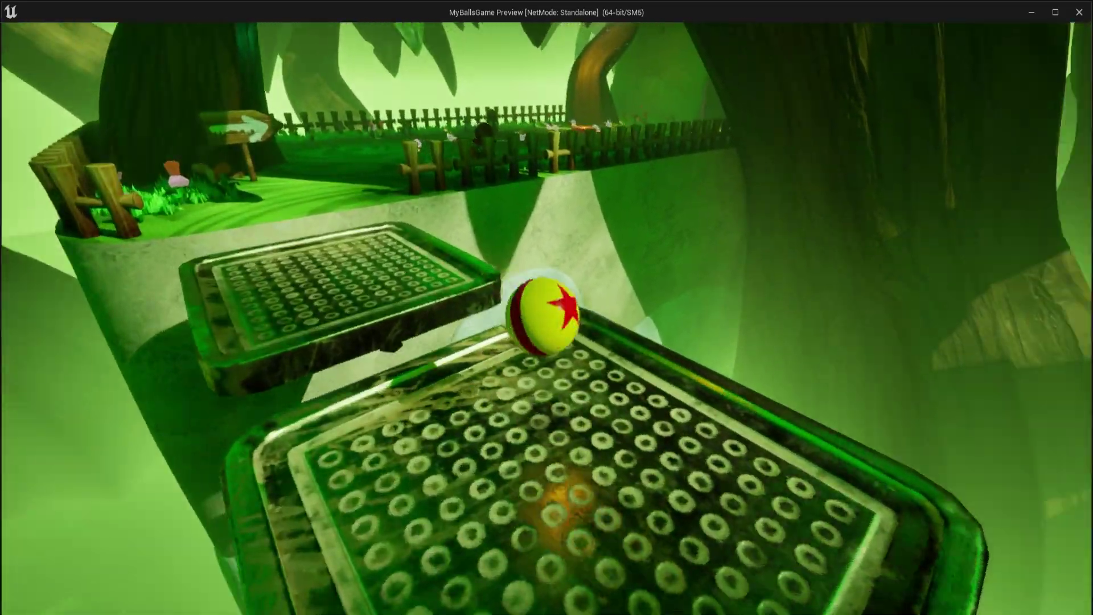
{"action": "key", "text": "w"}
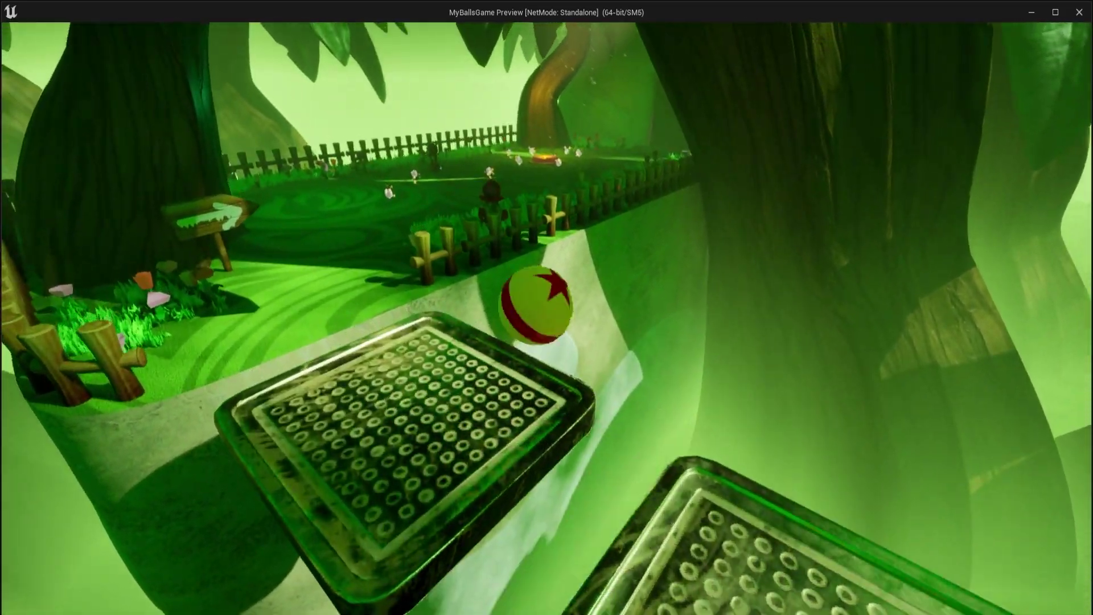
Step: Roll the ball across the grid platforms, then separate the selected level geometry into its own object
{"action": "key", "text": "s"}
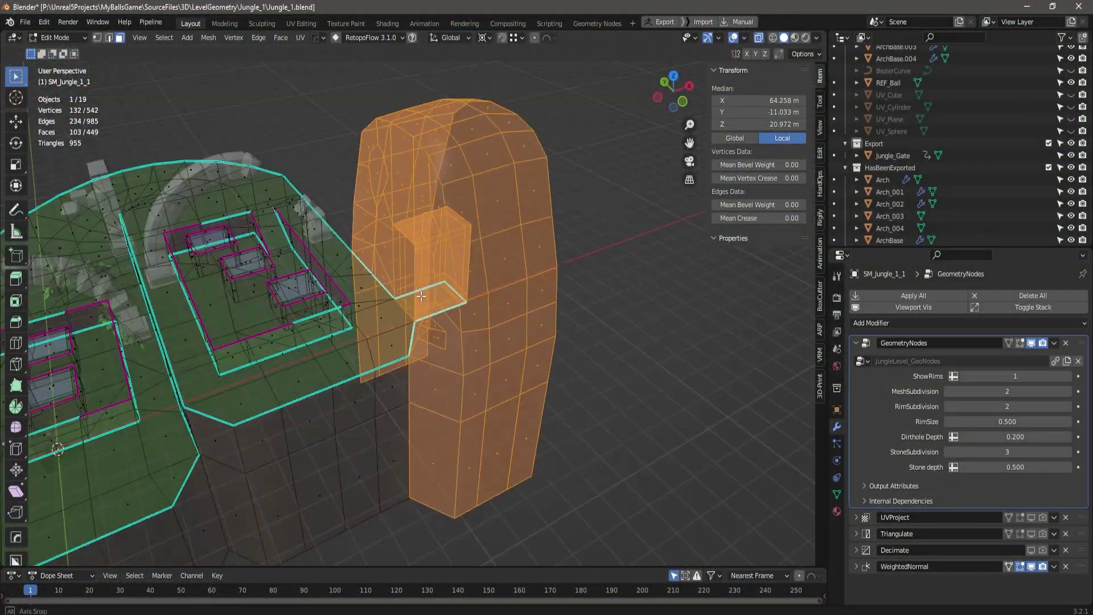
{"action": "key", "text": "p"}
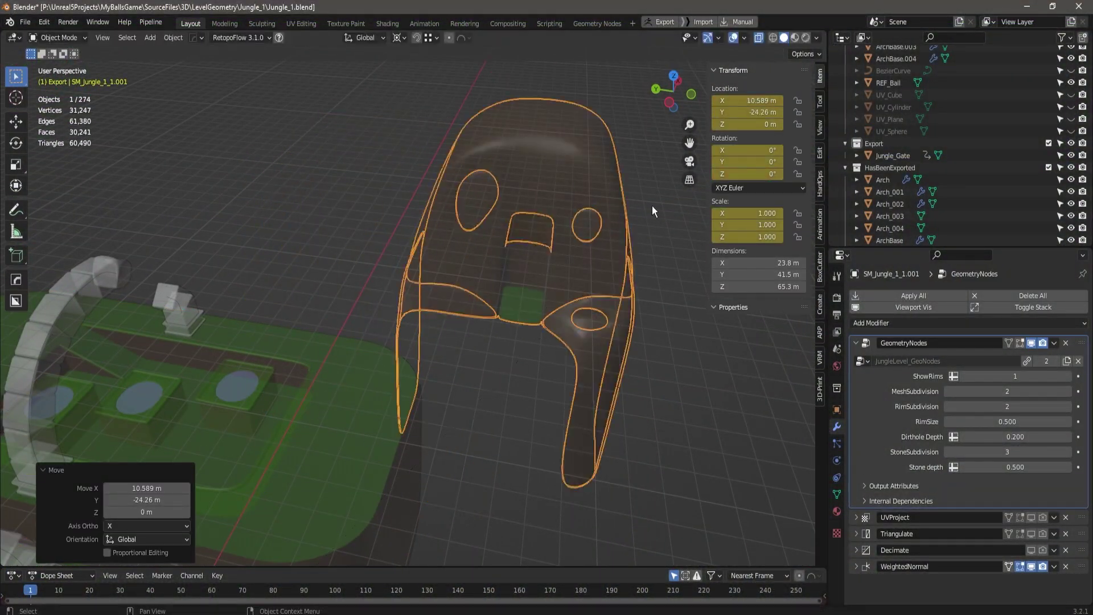
{"action": "key", "text": "Tab"}
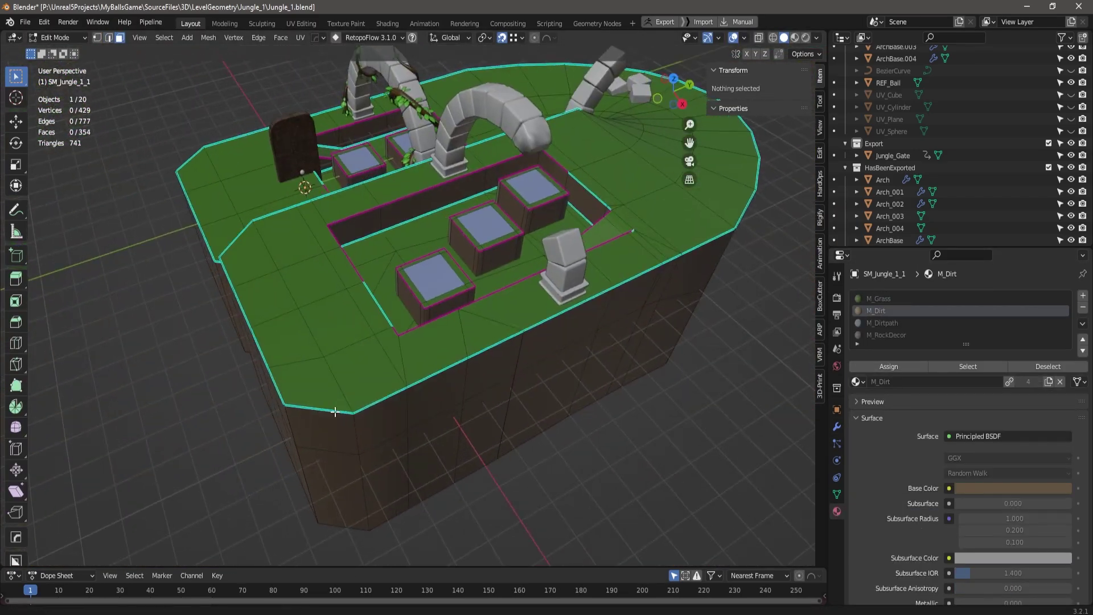
Step: Move the selected edge and mark the wall's vertical edges sharp
{"action": "key", "text": "g"}
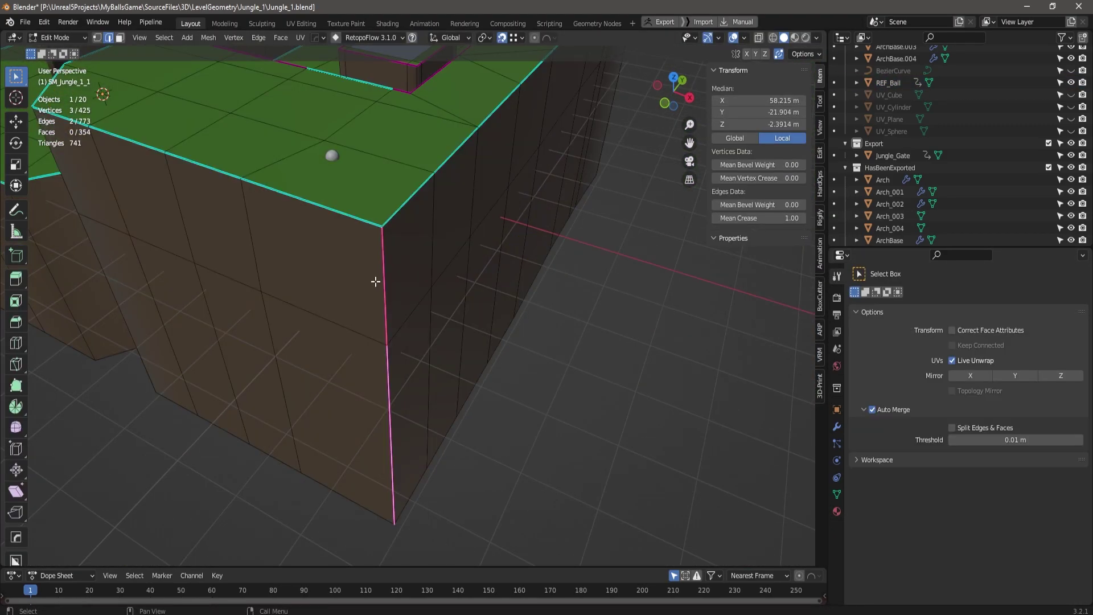
{"action": "right_click", "coordinate": [328, 310]}
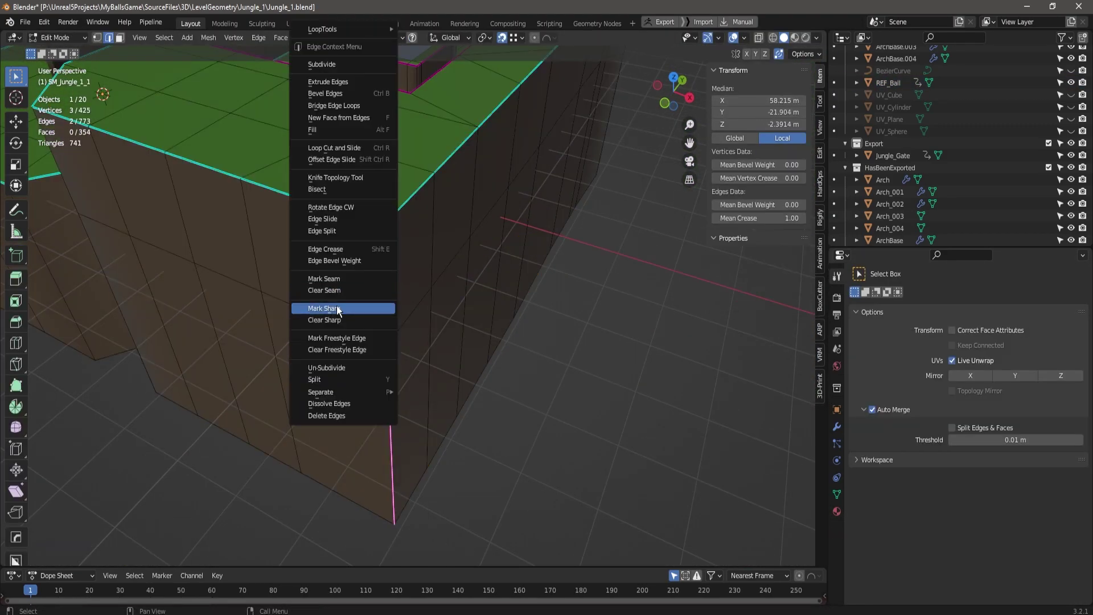
{"action": "left_click", "coordinate": [328, 309]}
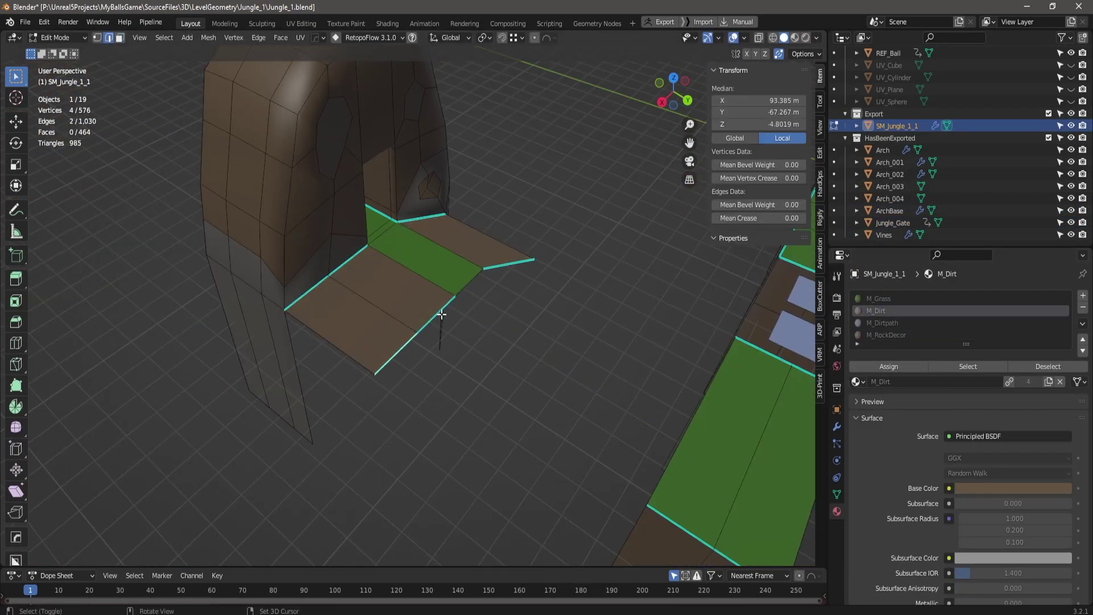
{"action": "right_click", "coordinate": [426, 315]}
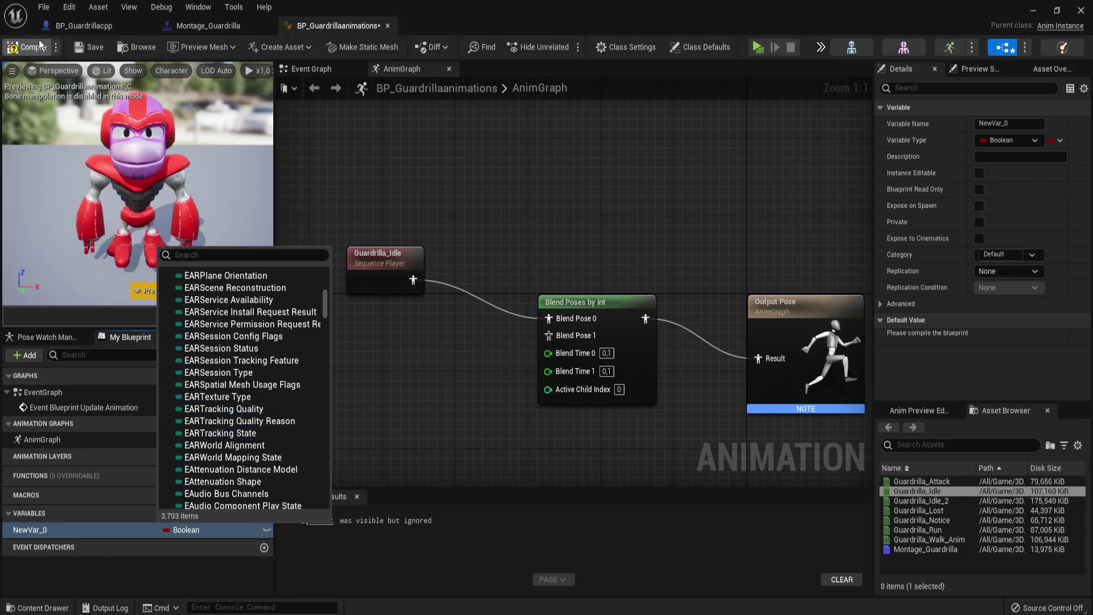
Step: Make NewVar_0 an E Guardrilla Anim States variable and feed its getter into Active Child Index
{"action": "left_click", "coordinate": [40, 44]}
{"action": "left_click", "coordinate": [225, 307]}
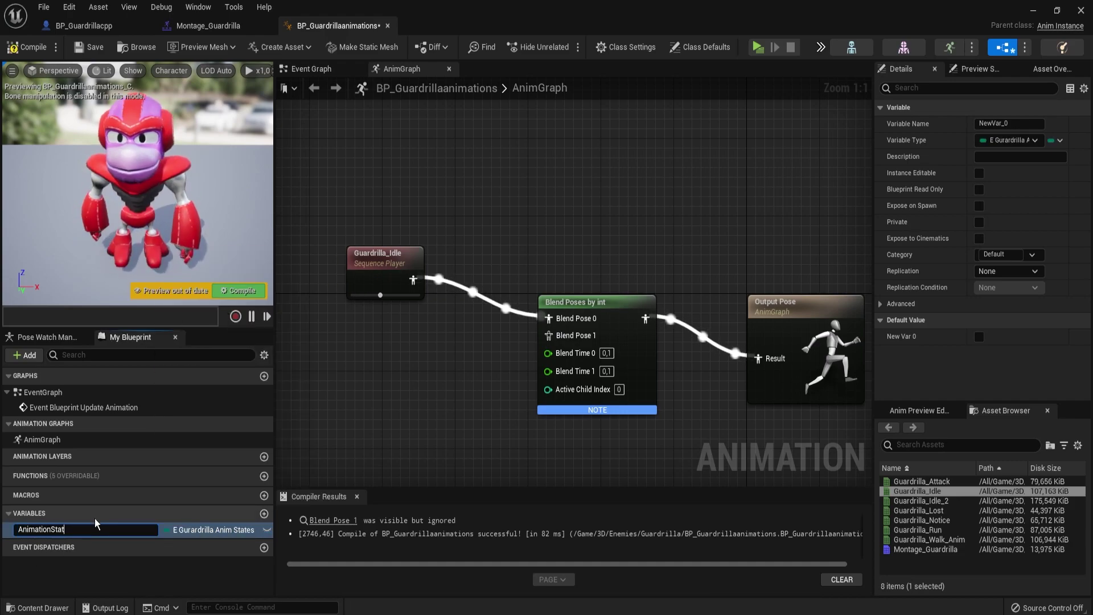
{"action": "left_click_drag", "start_coordinate": [353, 169], "coordinate": [442, 203]}
{"action": "left_click", "coordinate": [586, 314]}
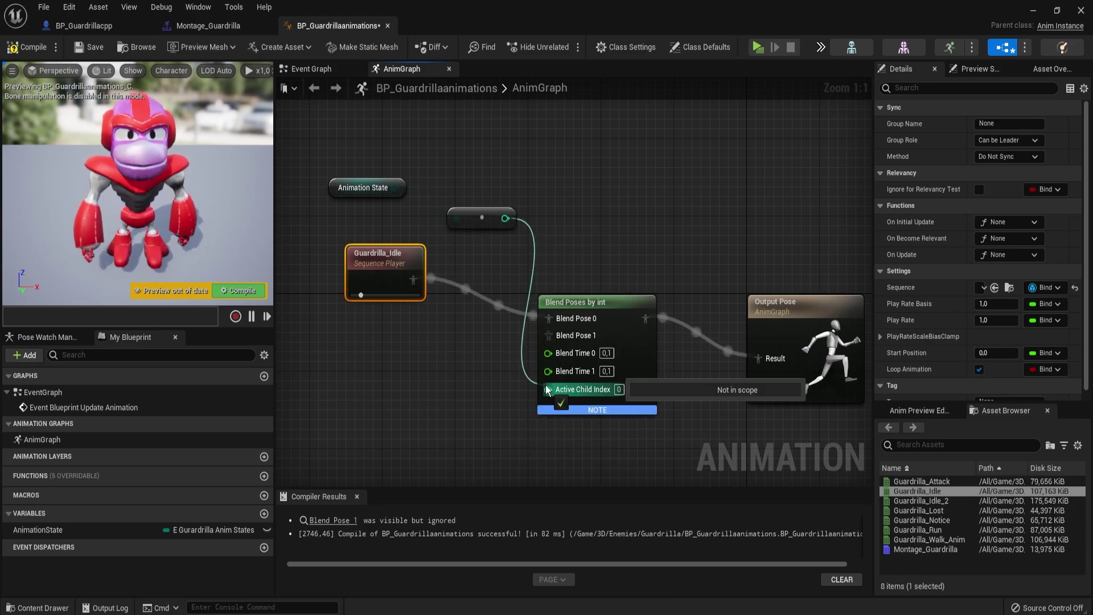
{"action": "left_click_drag", "start_coordinate": [548, 390], "coordinate": [549, 389]}
{"action": "left_click", "coordinate": [362, 187]}
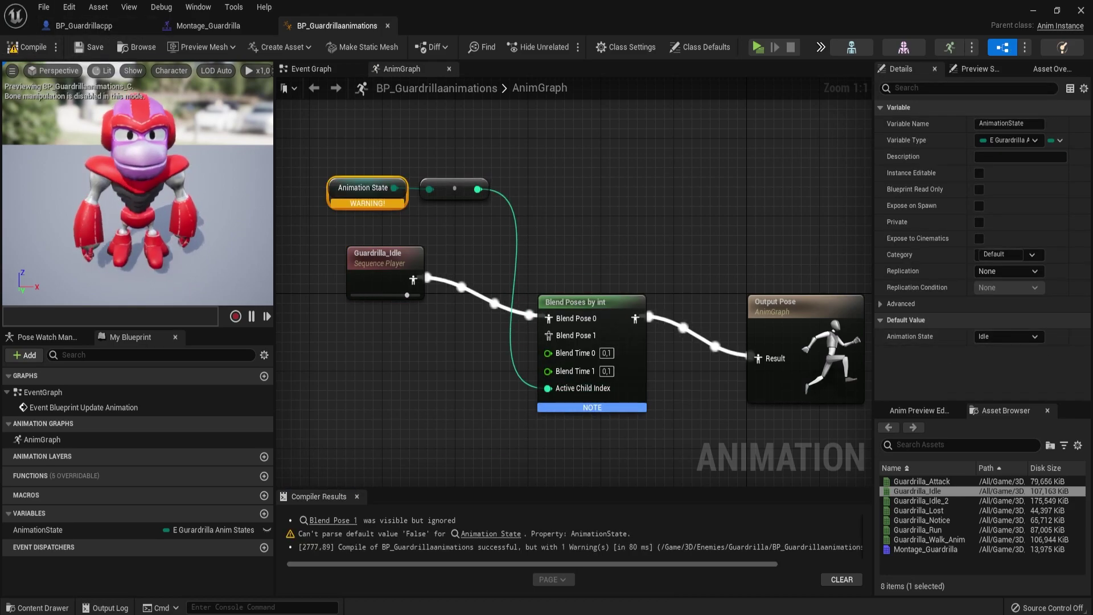
{"action": "left_click", "coordinate": [583, 302]}
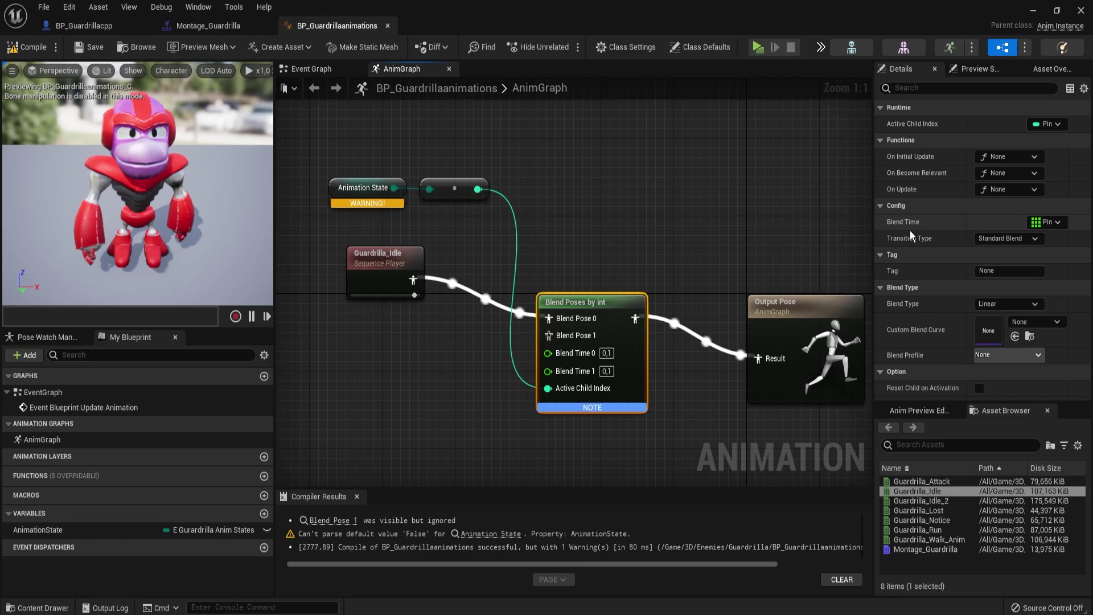
Step: Connect Blend Time to the remaining blend time pins and PlayRate to Guardrilla_Attack's play rate
{"action": "left_click", "coordinate": [344, 198]}
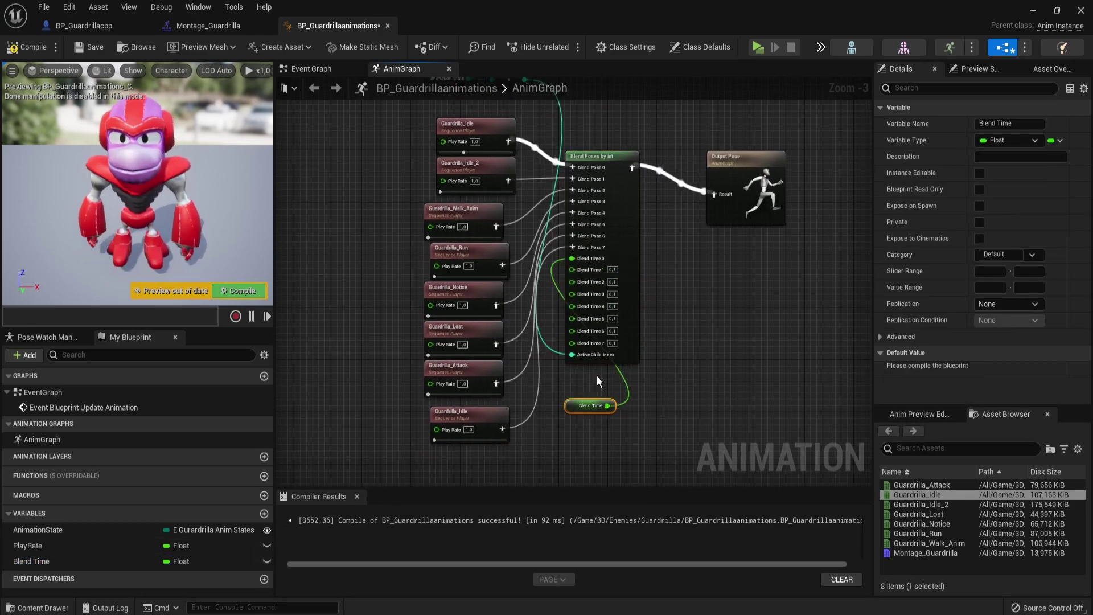
{"action": "left_click_drag", "start_coordinate": [575, 296], "coordinate": [571, 313]}
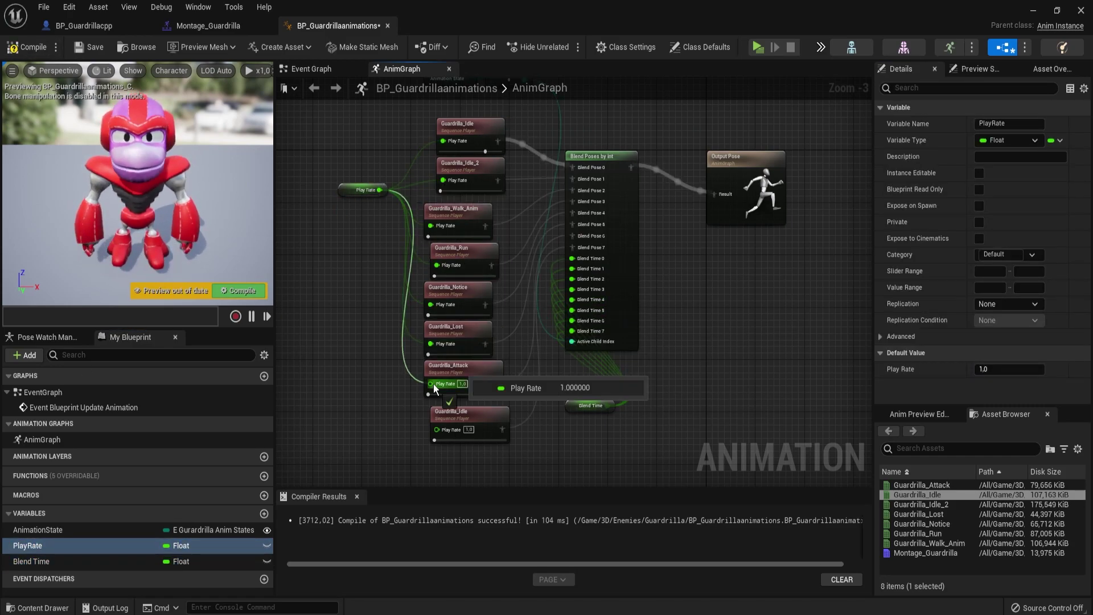
{"action": "left_click_drag", "start_coordinate": [432, 384], "coordinate": [434, 384]}
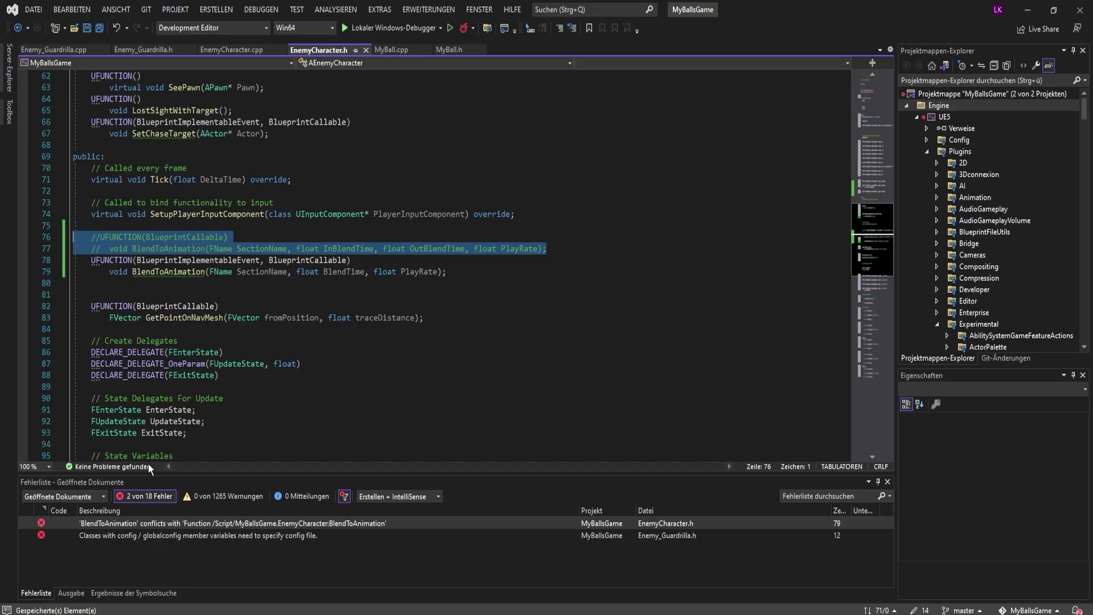
Step: In Enemy_Guardrilla.cpp, drop the surplus argument from the idle BlendToAnimation calls
{"action": "left_click", "coordinate": [241, 53]}
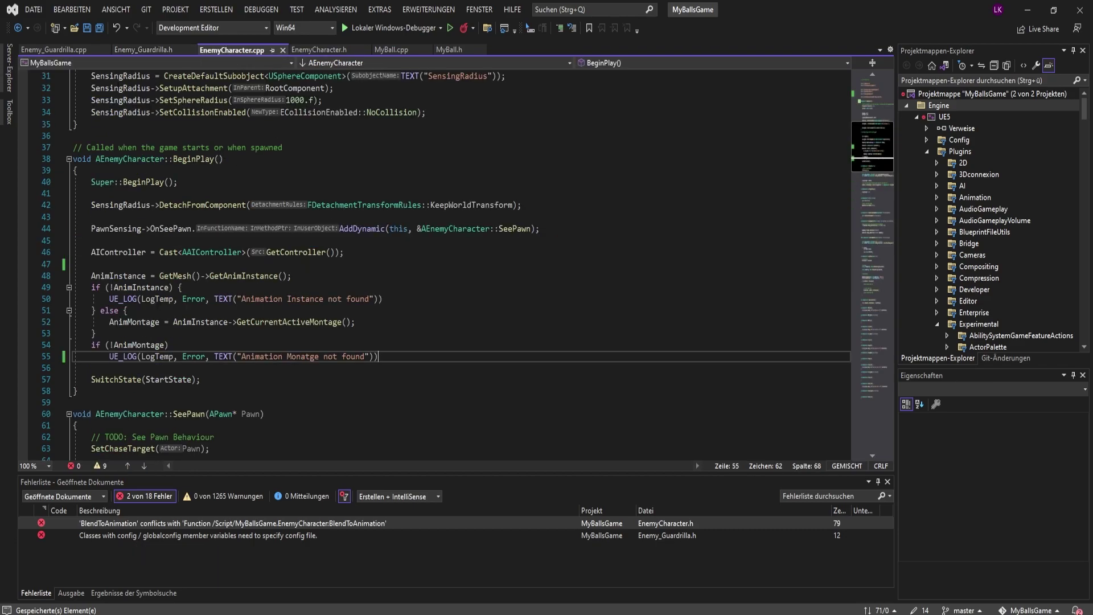
{"action": "left_click", "coordinate": [53, 50]}
{"action": "scroll", "coordinate": [343, 273], "scroll_direction": "down", "scroll_amount": 19}
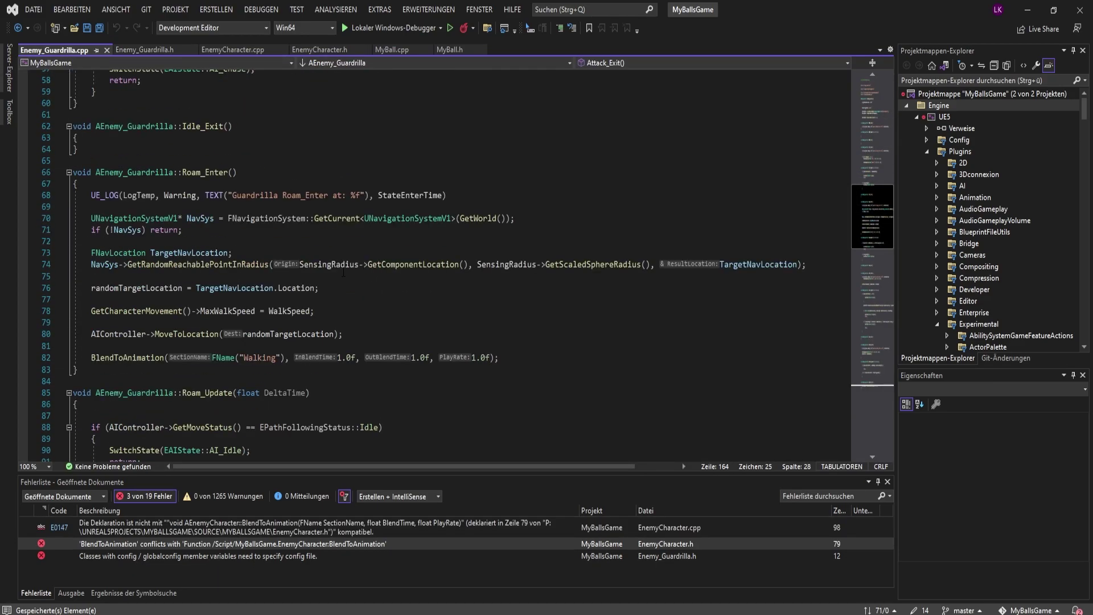
{"action": "scroll", "coordinate": [343, 273], "scroll_direction": "up", "scroll_amount": 19}
{"action": "scroll", "coordinate": [365, 282], "scroll_direction": "down", "scroll_amount": 8}
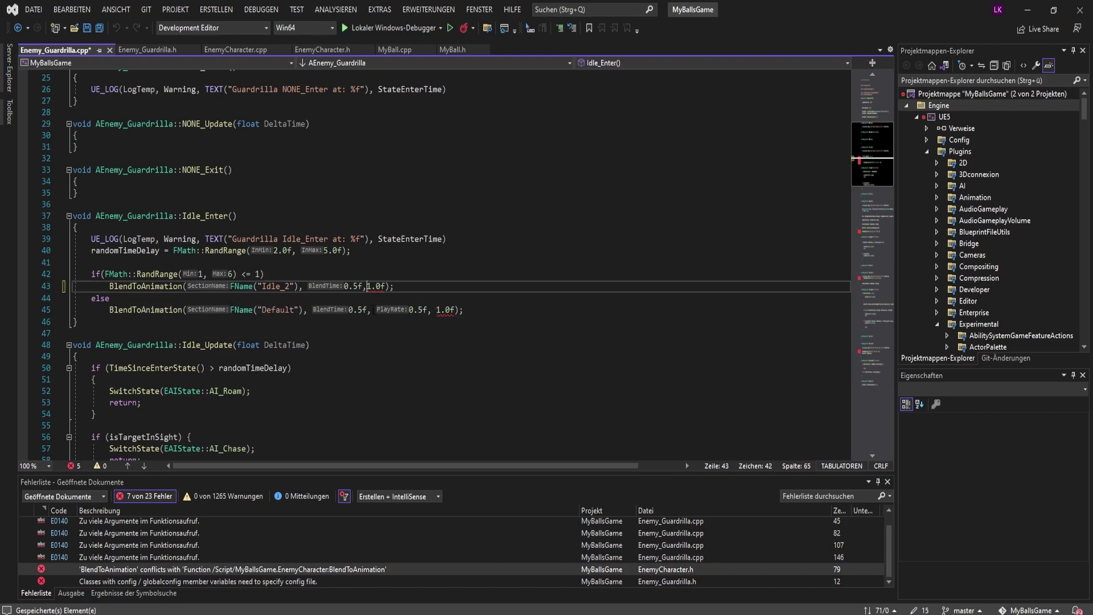
{"action": "key", "text": "Delete"}
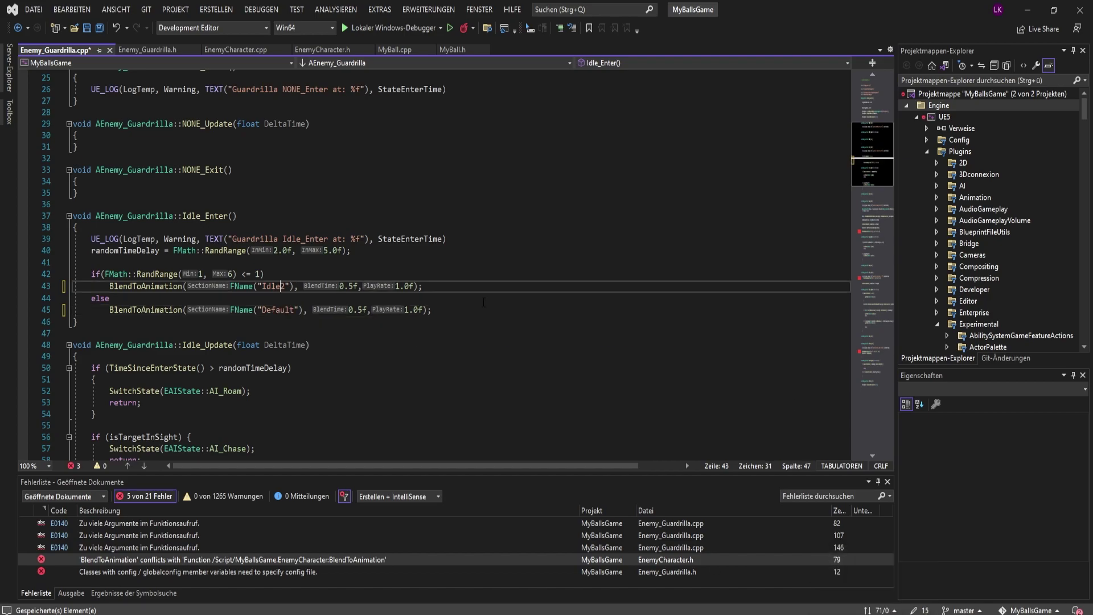
Step: Remove the extra 1.0f, 0.2f and 0.5f arguments from the Walking, Notice and Attack calls
{"action": "left_click", "coordinate": [871, 228]}
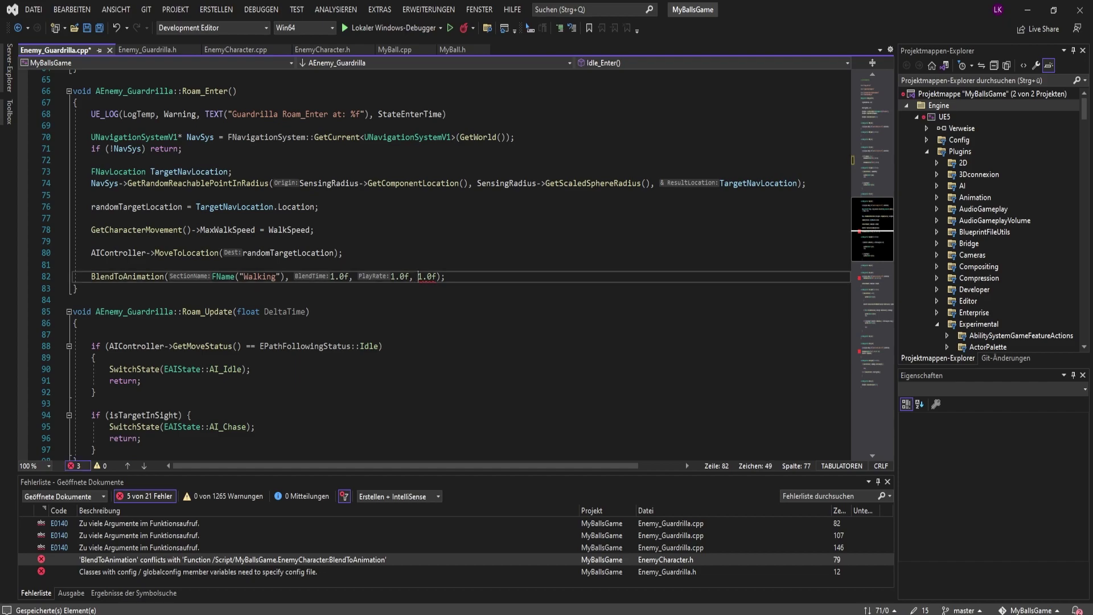
{"action": "key", "text": "BackSpace"}
{"action": "key", "text": "BackSpace"}
{"action": "key", "text": "BackSpace"}
{"action": "key", "text": "BackSpace"}
{"action": "key", "text": "BackSpace"}
{"action": "key", "text": "BackSpace"}
{"action": "key", "text": "BackSpace"}
{"action": "scroll", "coordinate": [822, 261], "scroll_direction": "down", "scroll_amount": 10}
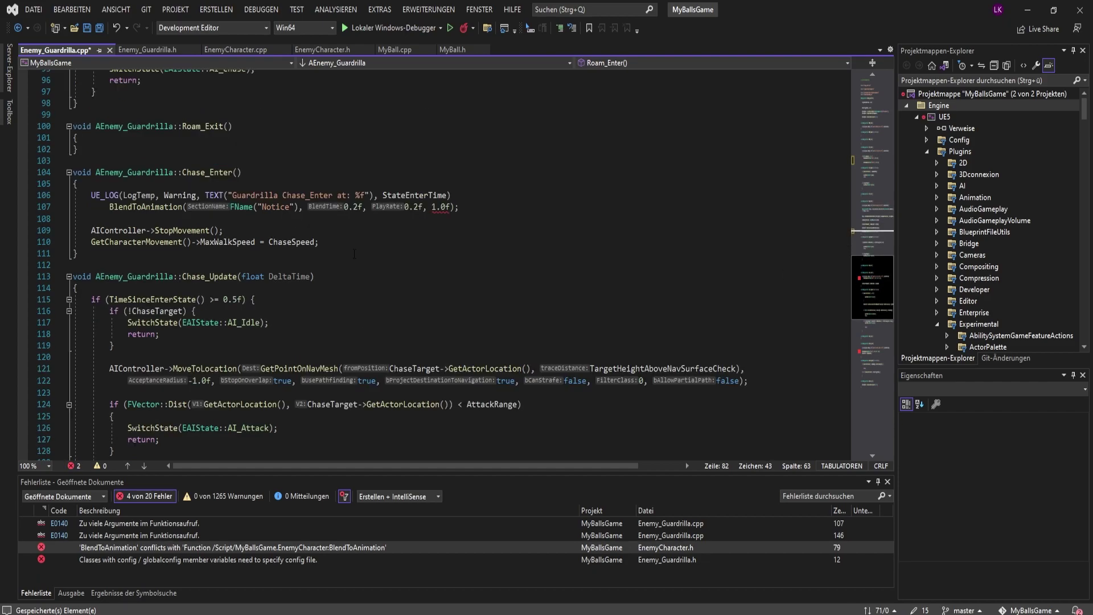
{"action": "left_click_drag", "start_coordinate": [427, 207], "coordinate": [377, 208]}
{"action": "scroll", "coordinate": [863, 329], "scroll_direction": "down", "scroll_amount": 11}
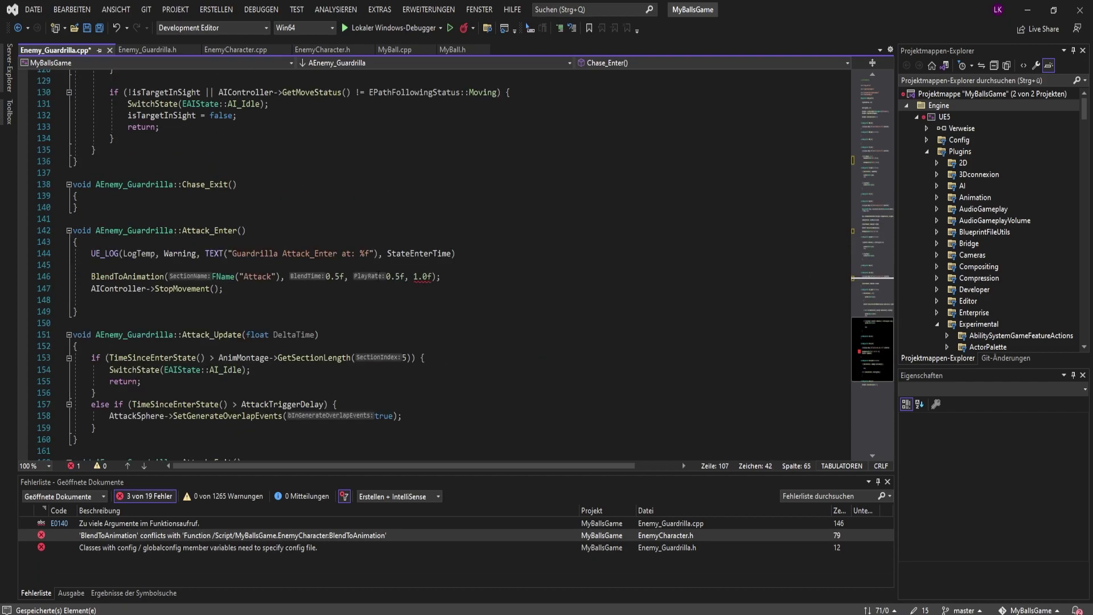
{"action": "left_click_drag", "start_coordinate": [371, 277], "coordinate": [404, 277]}
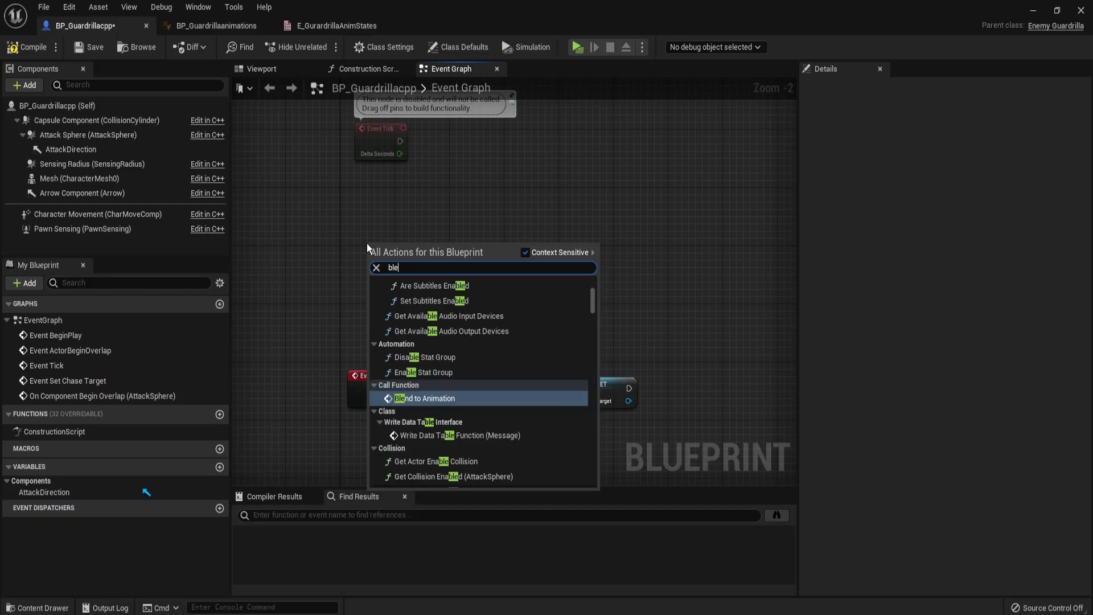
Step: Add the Blend to Animation event and a Set Blend Time node on the animation blueprint reference
{"action": "type", "text": "nd"}
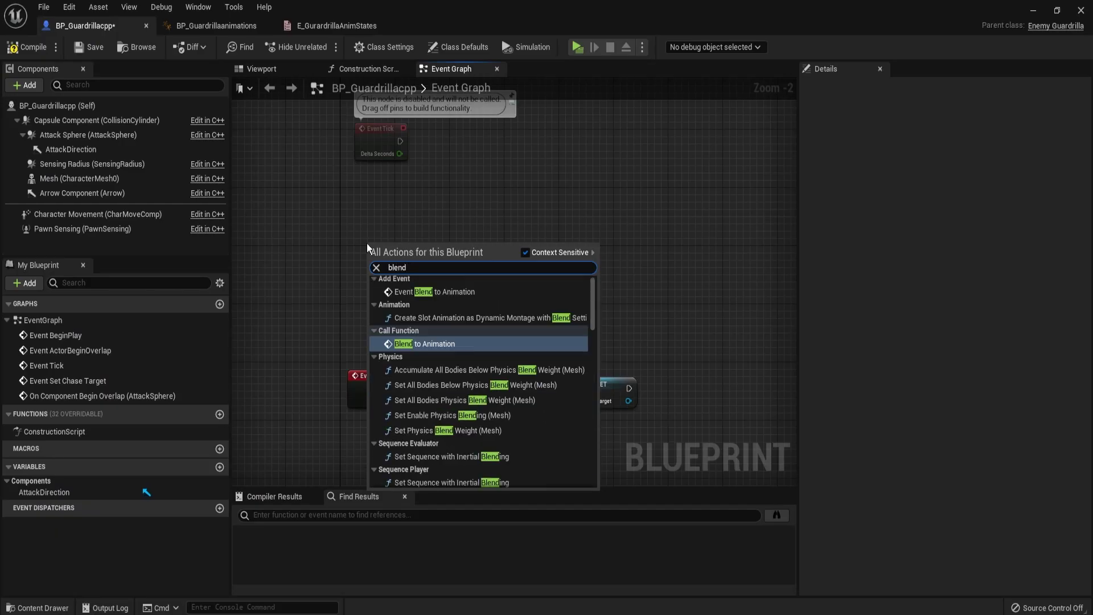
{"action": "left_click", "coordinate": [431, 297]}
{"action": "scroll", "coordinate": [397, 263], "scroll_direction": "up", "scroll_amount": 2}
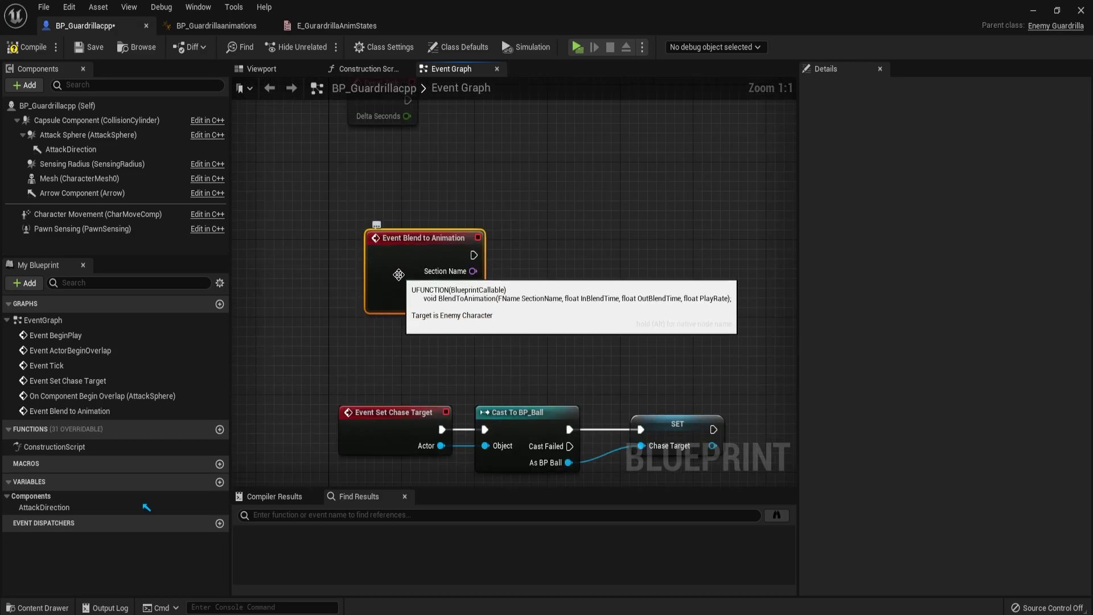
{"action": "scroll", "coordinate": [399, 275], "scroll_direction": "down", "scroll_amount": 2}
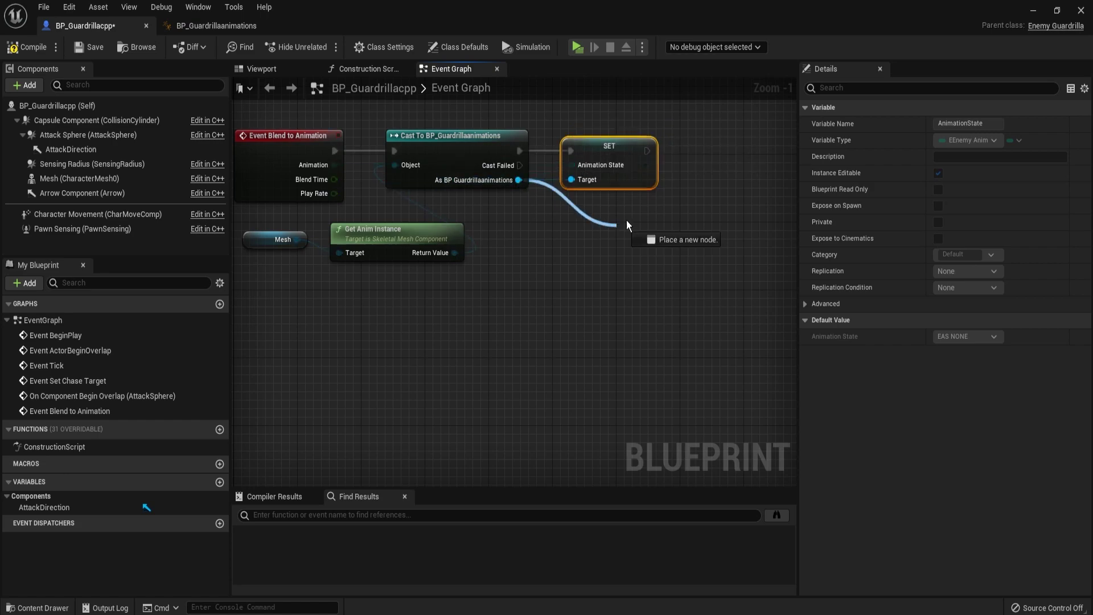
{"action": "left_click_drag", "start_coordinate": [626, 225], "coordinate": [672, 221]}
{"action": "type", "text": "set blend"}
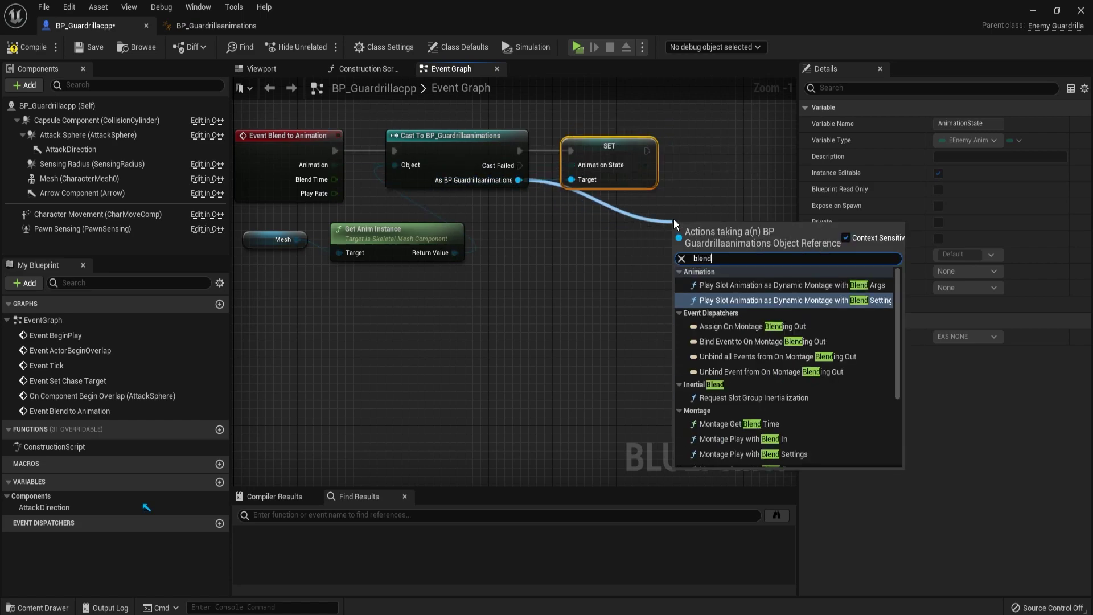
{"action": "left_click", "coordinate": [747, 361]}
Step: Reroute the target wire and add a Set Play Rate node on the same reference
{"action": "double_click", "coordinate": [669, 187]}
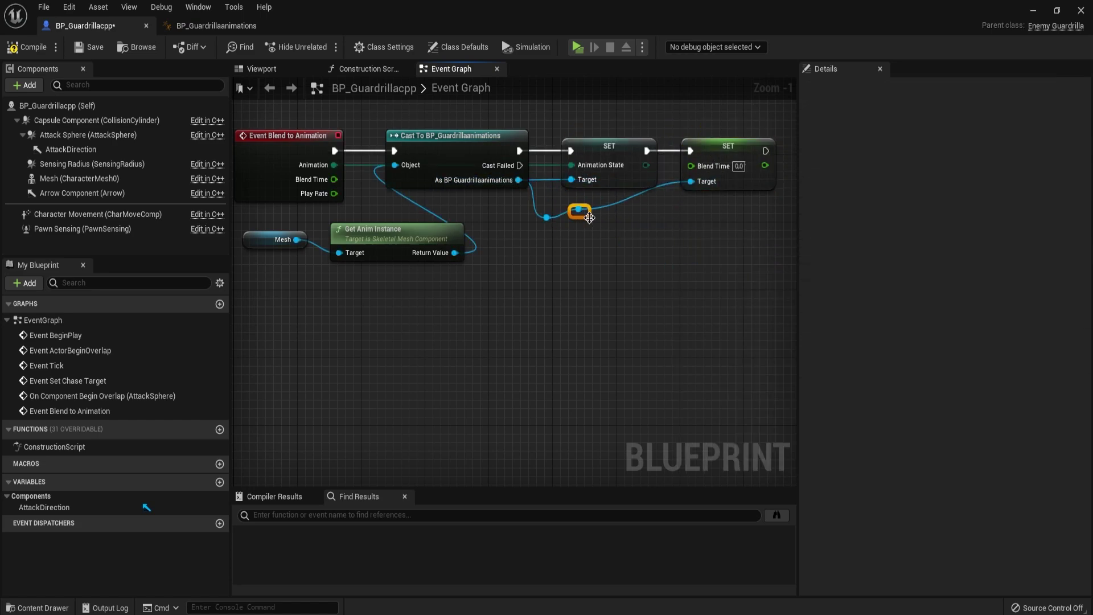
{"action": "left_click_drag", "start_coordinate": [651, 220], "coordinate": [564, 188]}
{"action": "type", "text": "set play"}
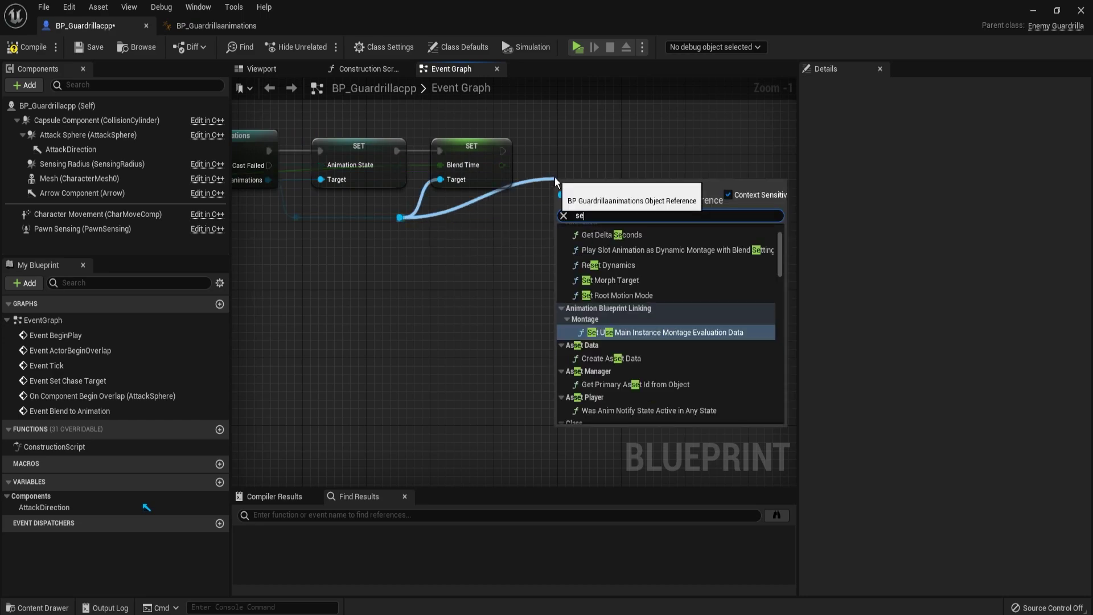
{"action": "left_click", "coordinate": [620, 276]}
{"action": "scroll", "coordinate": [525, 228], "scroll_direction": "down", "scroll_amount": 2}
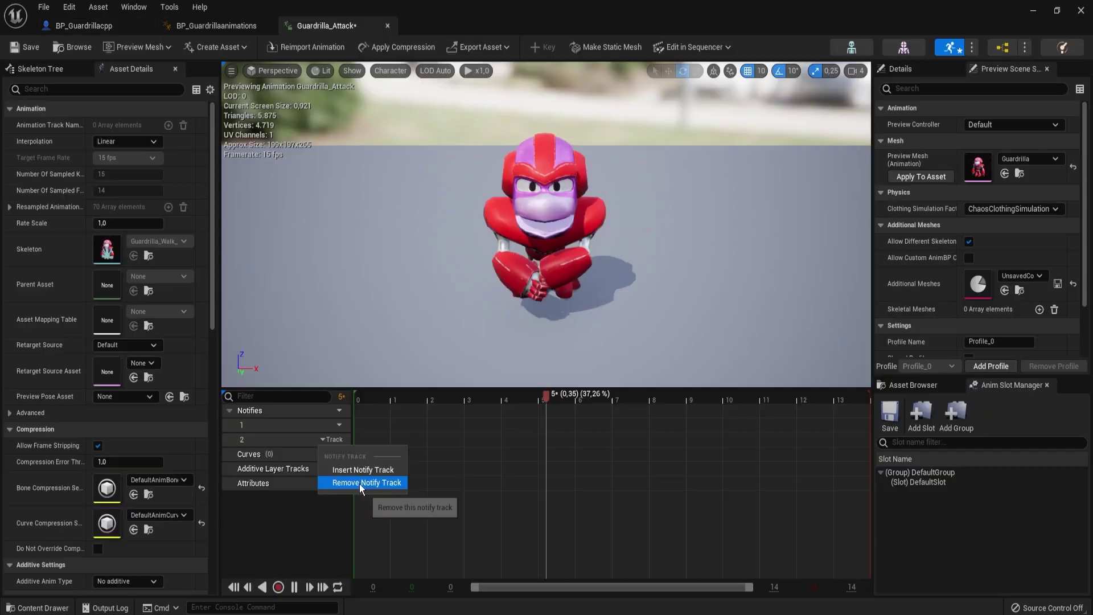
Step: Insert a notify track in Guardrilla_Attack and add a new notify named BackToIdle near the end
{"action": "left_click", "coordinate": [333, 425]}
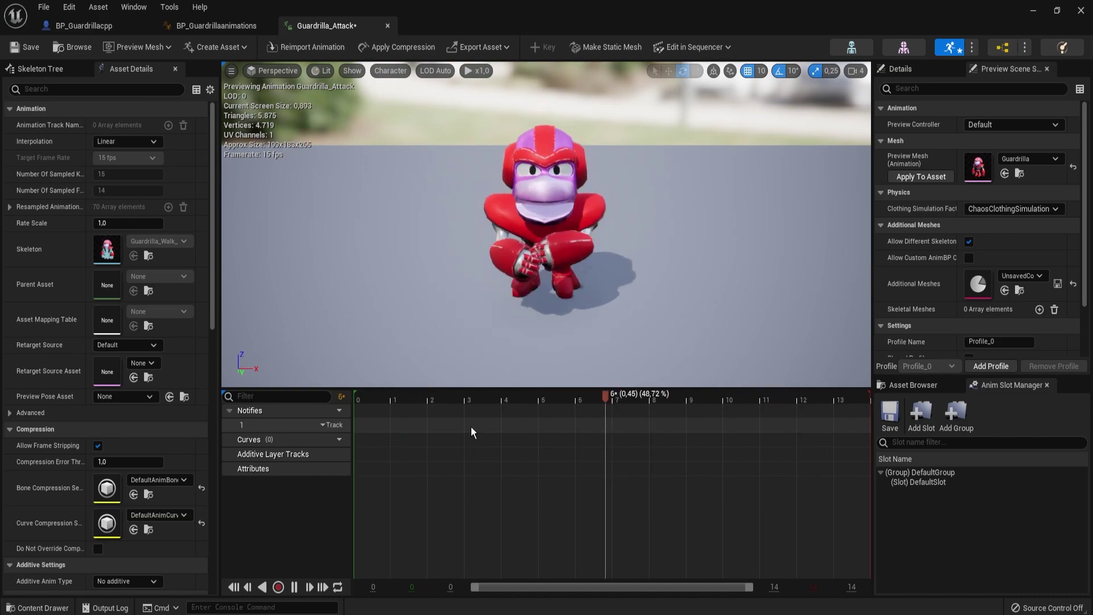
{"action": "right_click", "coordinate": [769, 421]}
{"action": "mouse_move", "coordinate": [790, 445]}
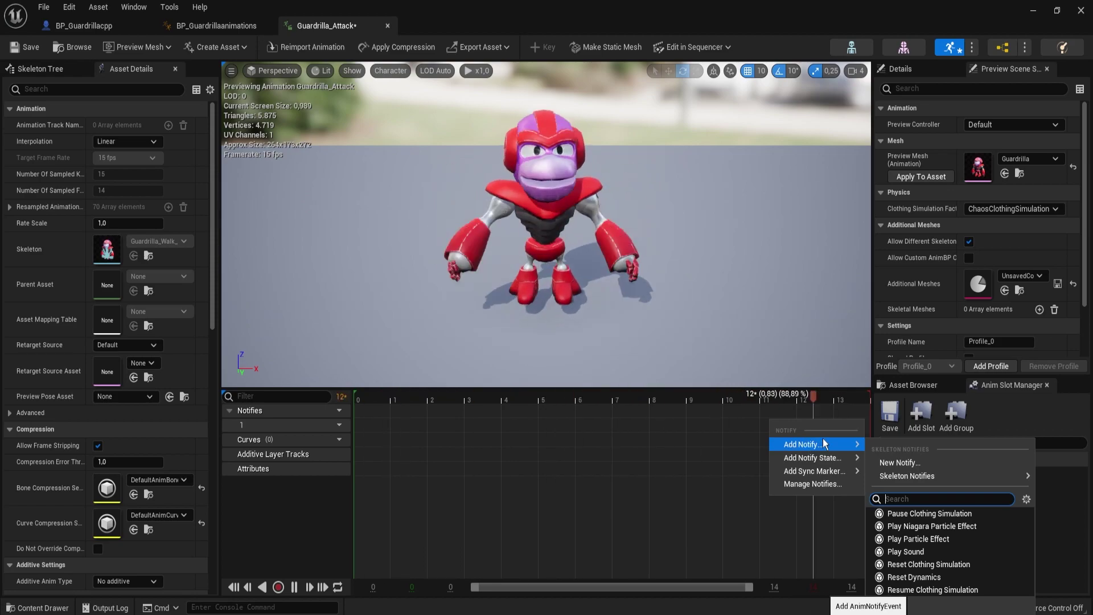
{"action": "left_click", "coordinate": [900, 461]}
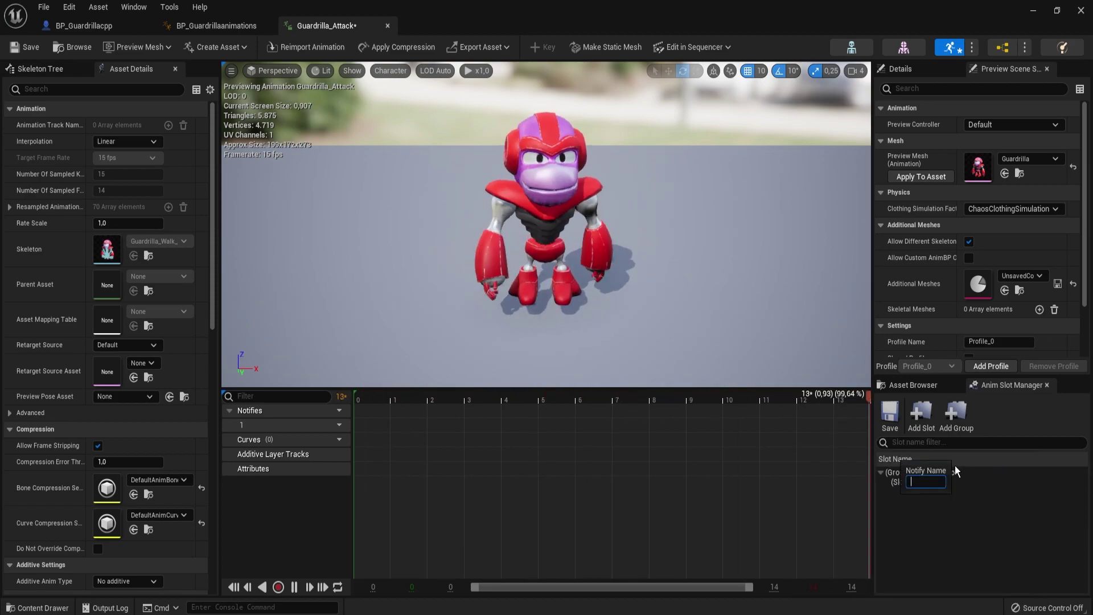
{"action": "type", "text": "Ba"}
{"action": "key", "text": "BackSpace"}
{"action": "key", "text": "BackSpace"}
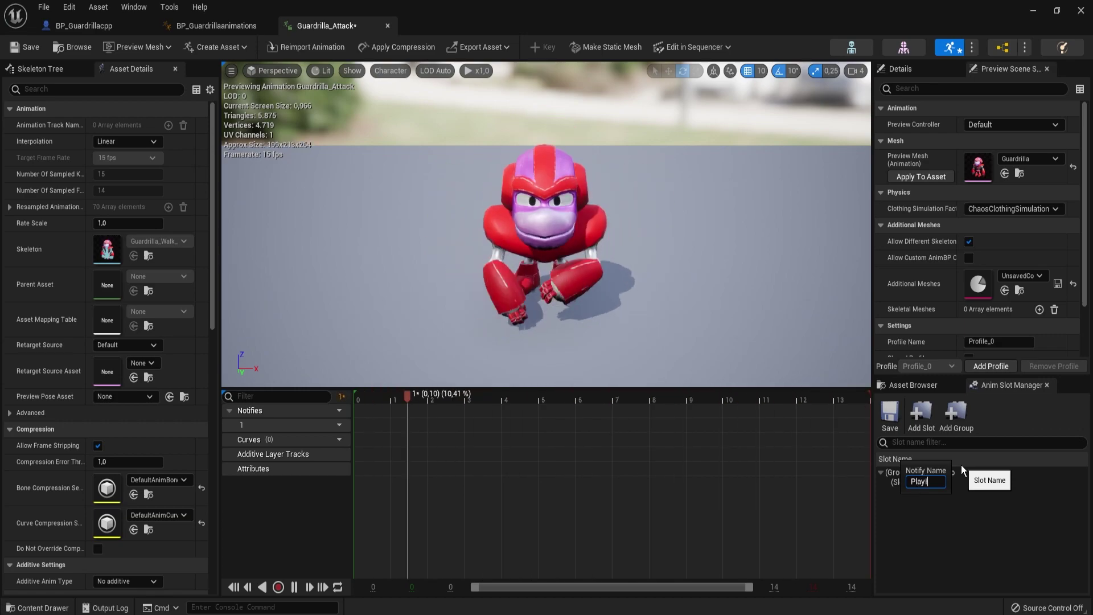
{"action": "type", "text": "BackToIdle"}
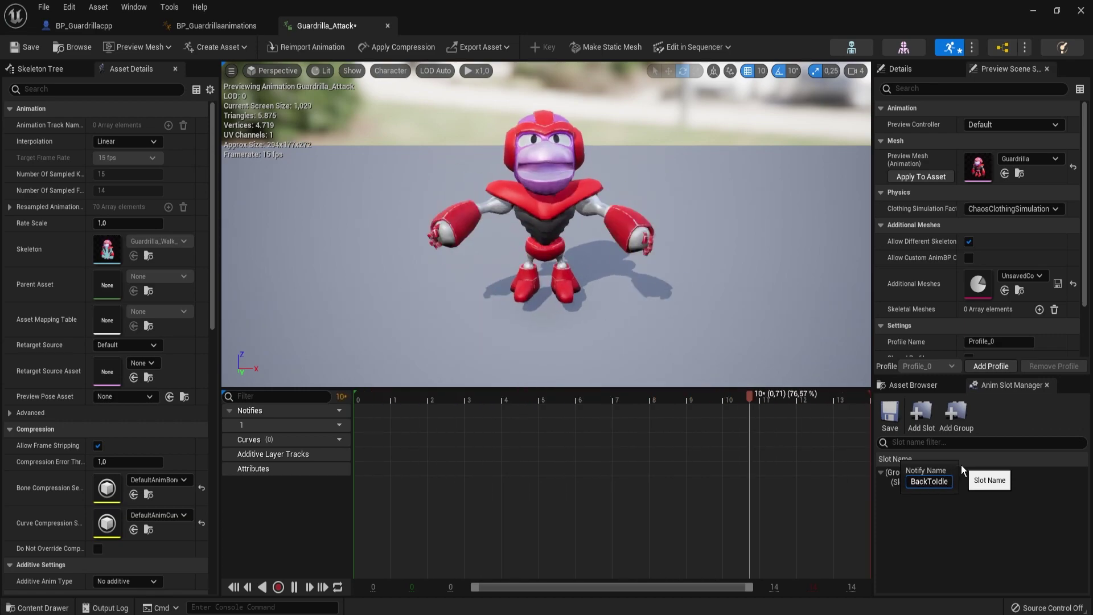
{"action": "key", "text": "Return"}
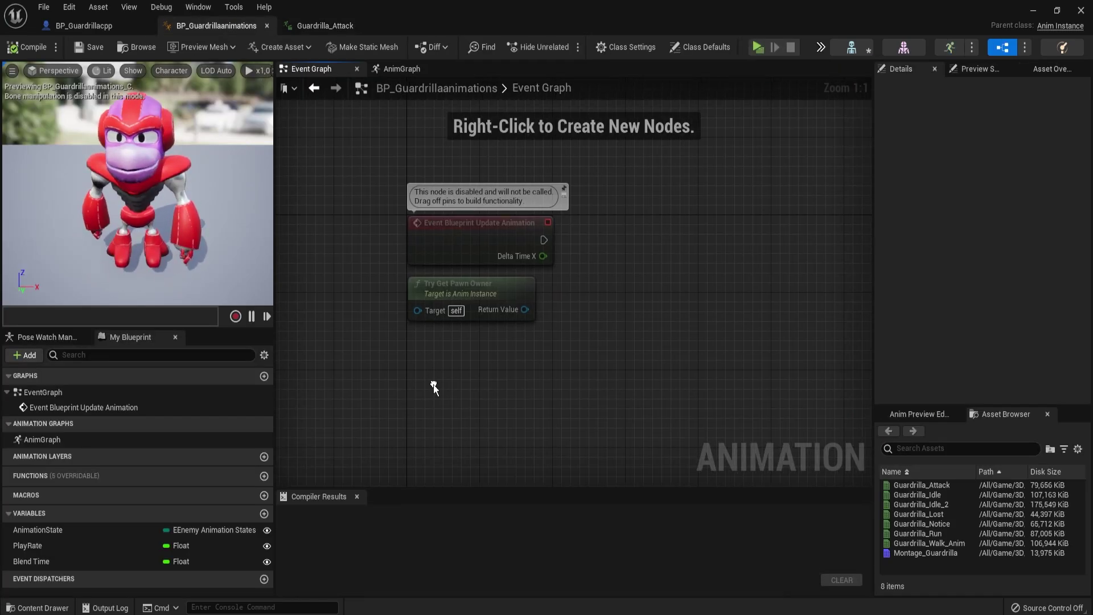
Step: Add an AnimNotify_BackToIdle event node to the animation blueprint's Event Graph
{"action": "right_click", "coordinate": [434, 387]}
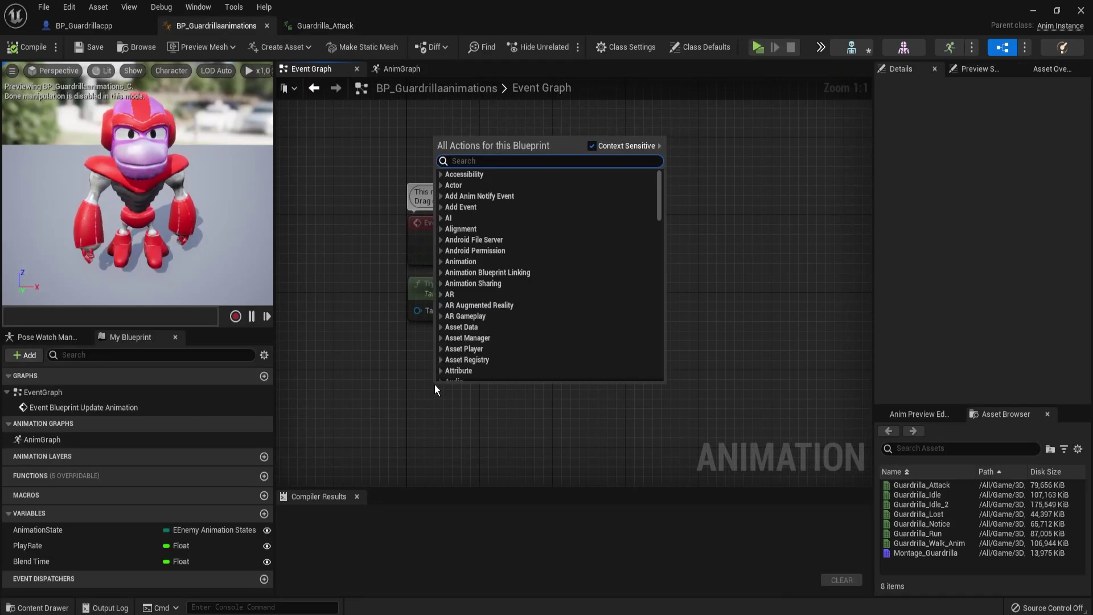
{"action": "type", "text": "back to i"}
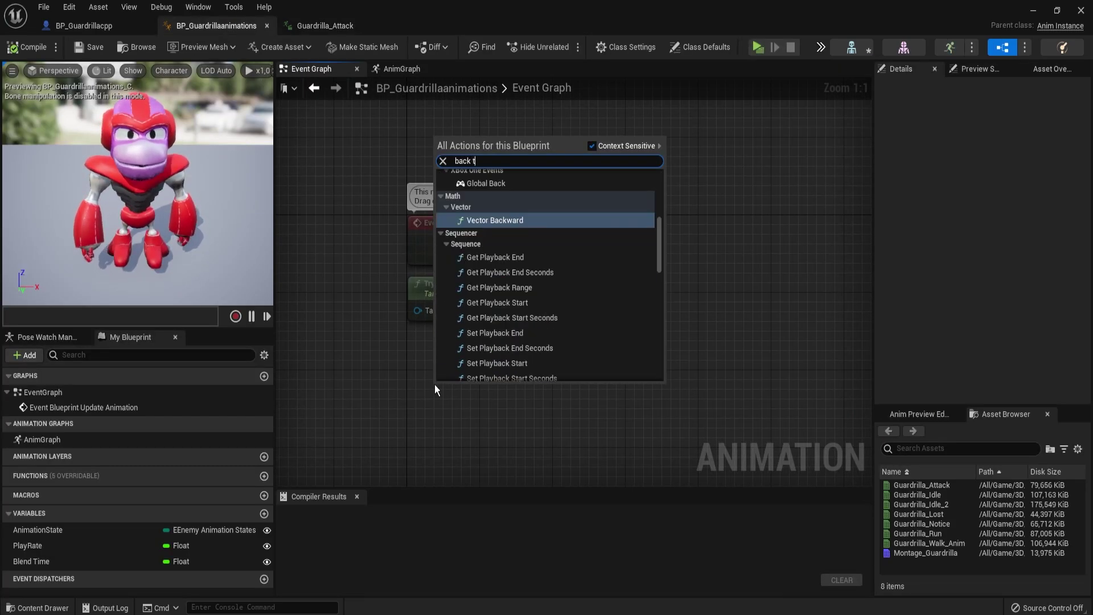
{"action": "key", "text": "Up"}
{"action": "key", "text": "Up"}
{"action": "key", "text": "Up"}
{"action": "key", "text": "Return"}
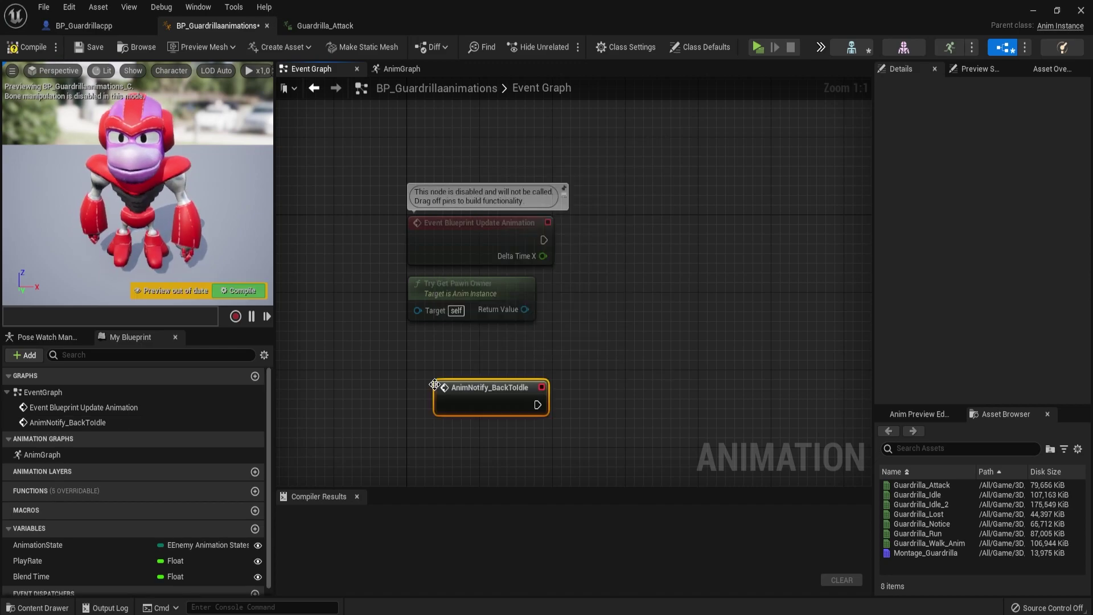
{"action": "left_click_drag", "start_coordinate": [459, 392], "coordinate": [431, 382]}
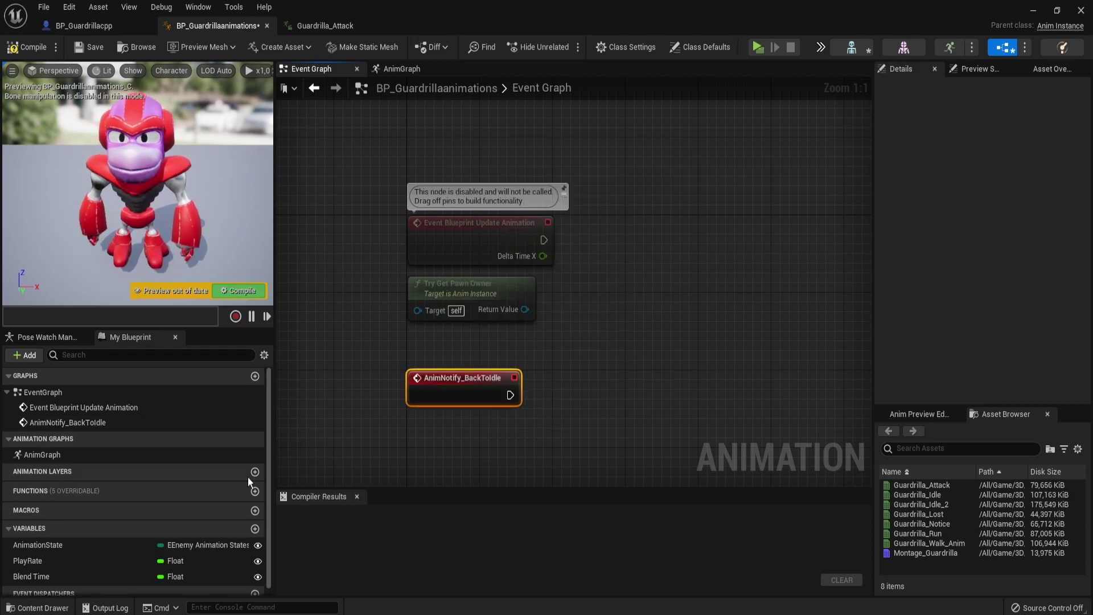
Step: Wire the BackToIdle event to a SET AnimationState node, then lower the platform's inset top in Blender
{"action": "left_click_drag", "start_coordinate": [32, 545], "coordinate": [614, 403]}
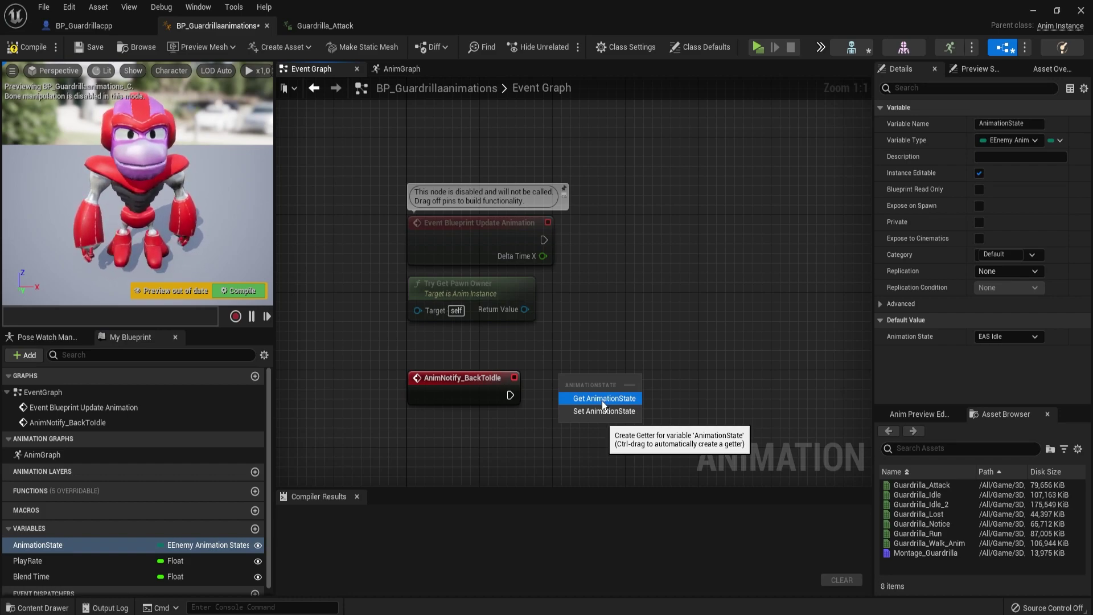
{"action": "left_click", "coordinate": [596, 412]}
{"action": "left_click_drag", "start_coordinate": [509, 395], "coordinate": [585, 398]}
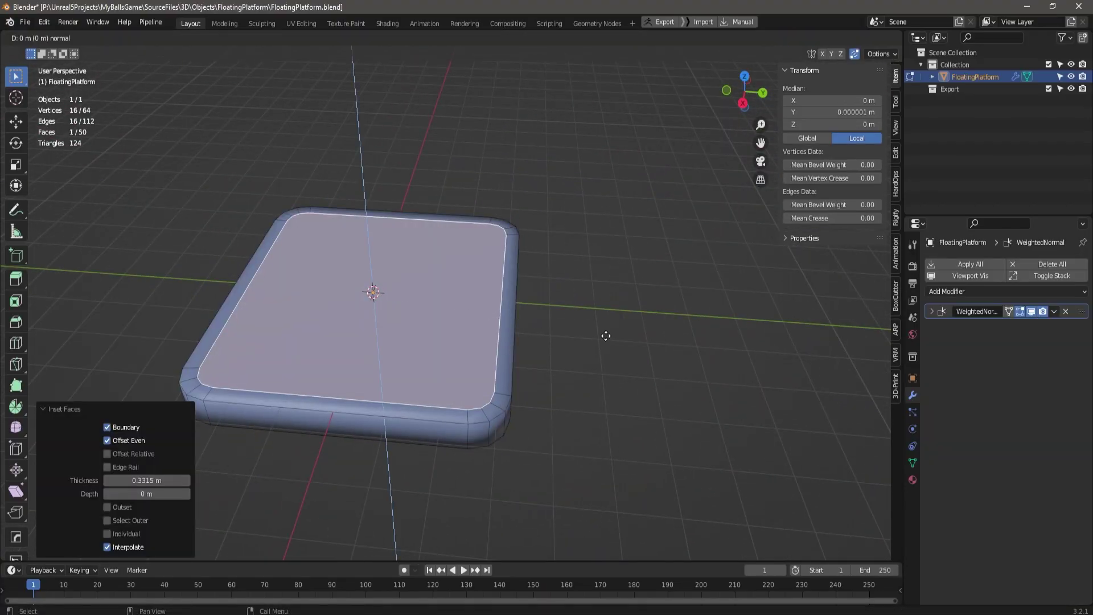
{"action": "key", "text": "g"}
{"action": "key", "text": "z"}
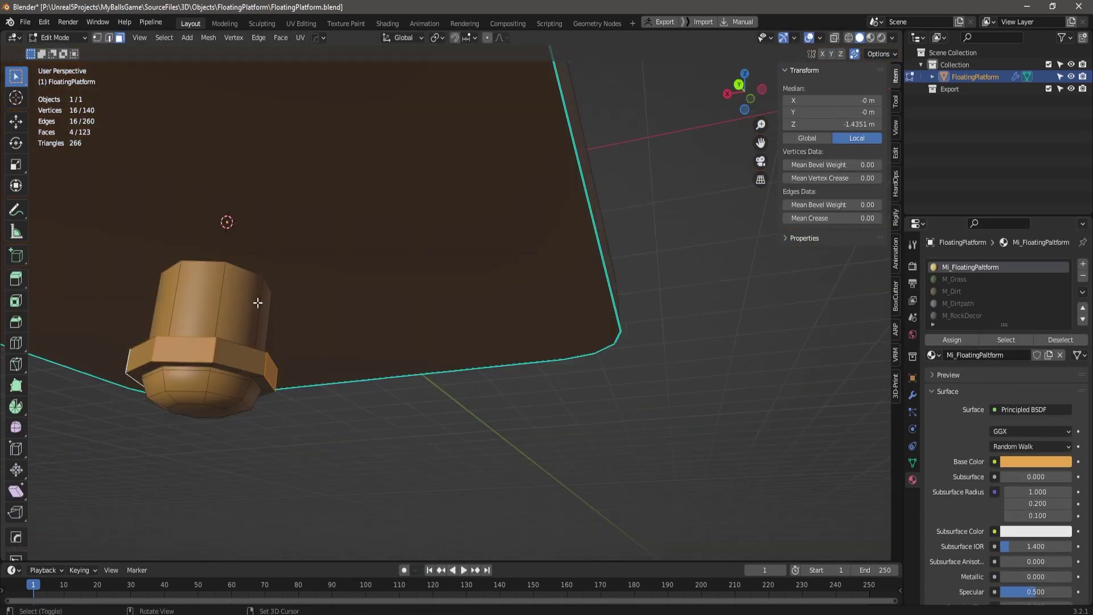
Step: Set the pivot to Individual Origins, then scale and lengthen the arrayed row of studs across the tray
{"action": "left_click", "coordinate": [437, 37]}
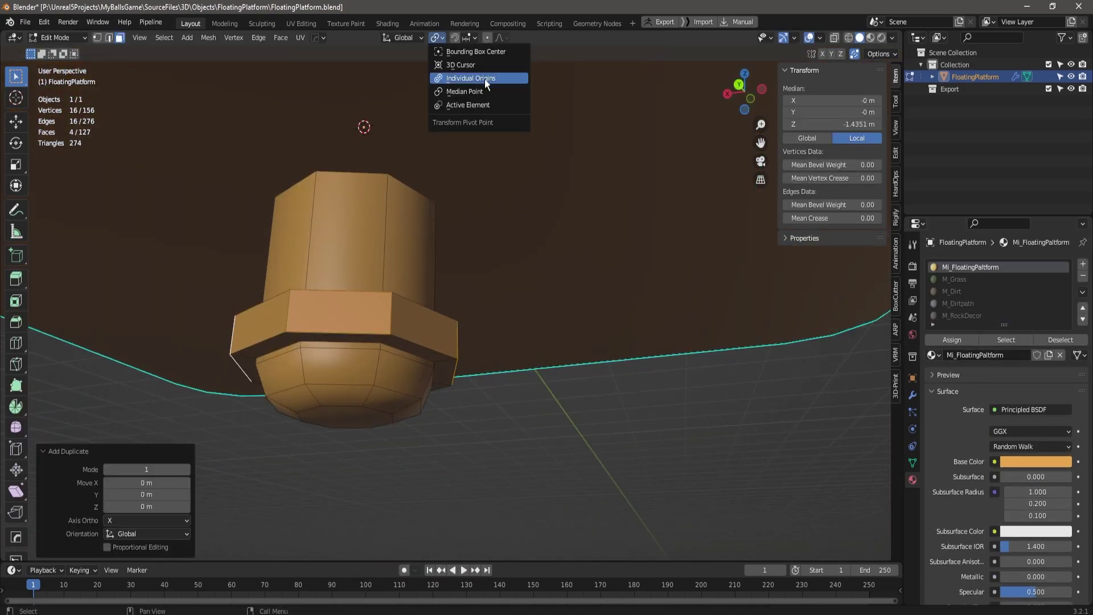
{"action": "left_click", "coordinate": [470, 78]}
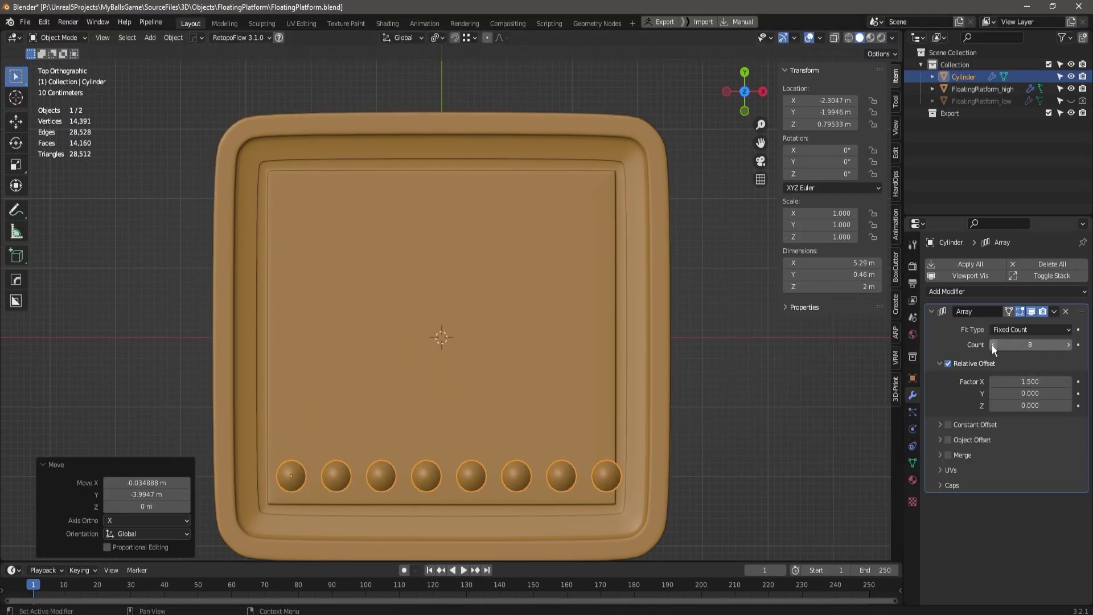
{"action": "key", "text": "s"}
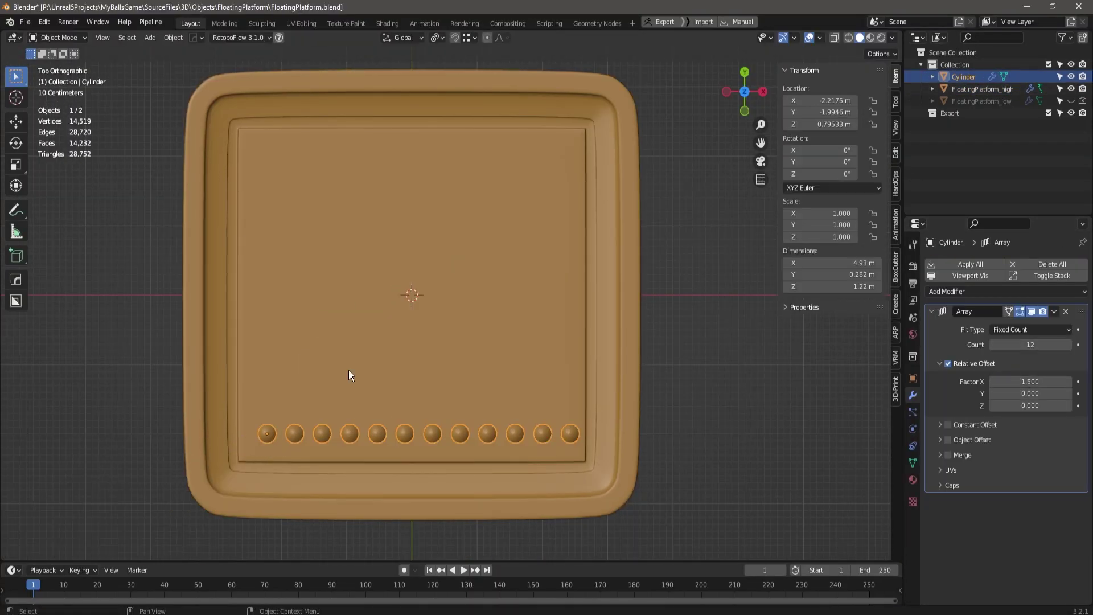
{"action": "left_click_drag", "start_coordinate": [1019, 397], "coordinate": [1019, 407]}
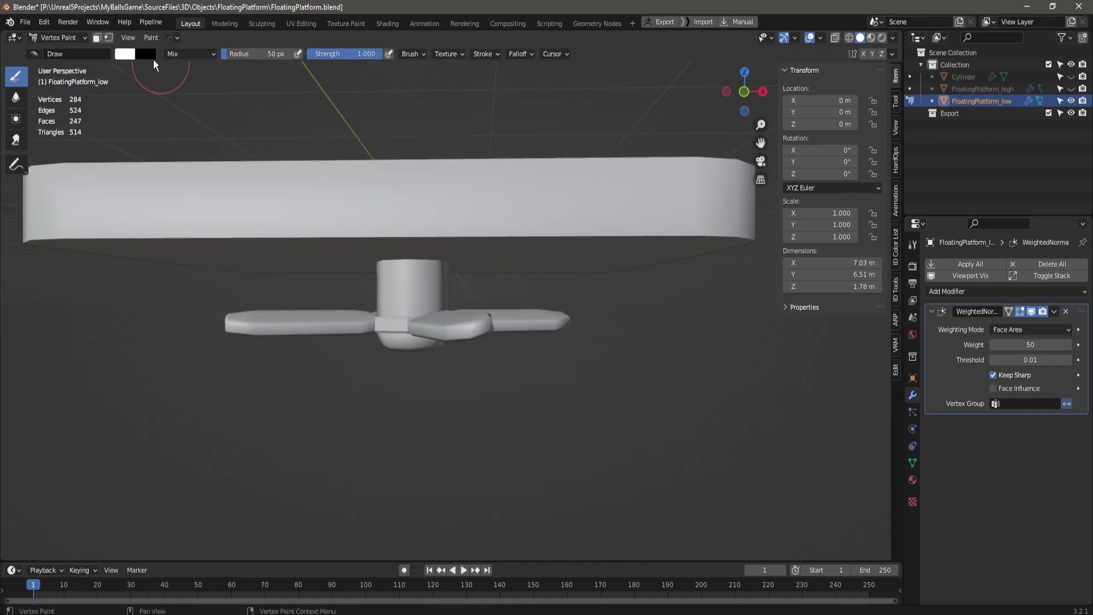
Step: Generate ID vertex colours for the low-poly platform with Paint > IDMapper
{"action": "left_click", "coordinate": [151, 38]}
{"action": "left_click", "coordinate": [220, 160]}
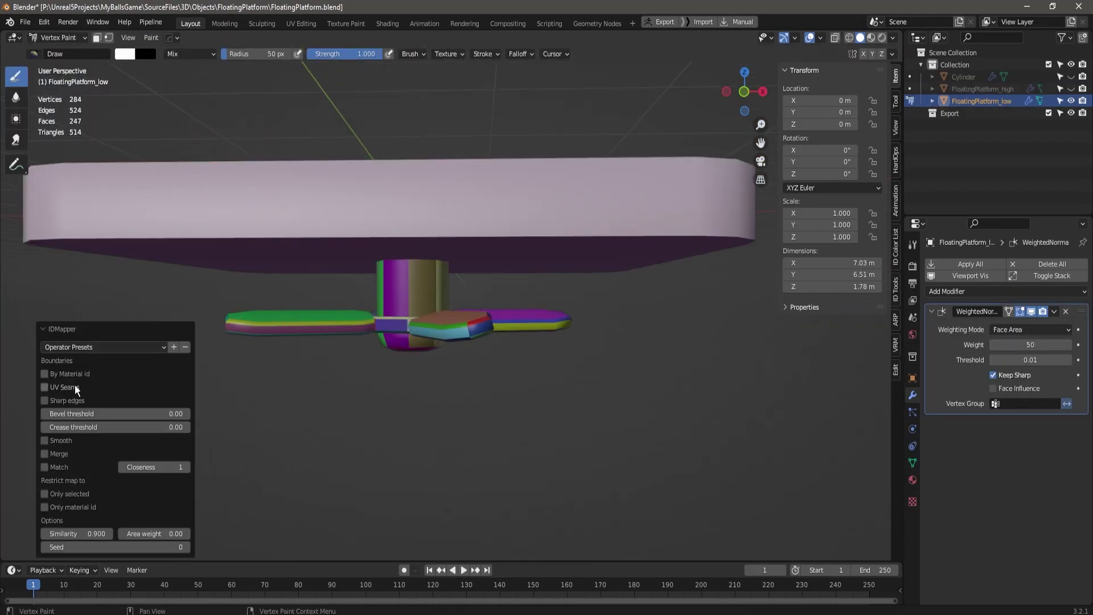
{"action": "left_click", "coordinate": [116, 546]}
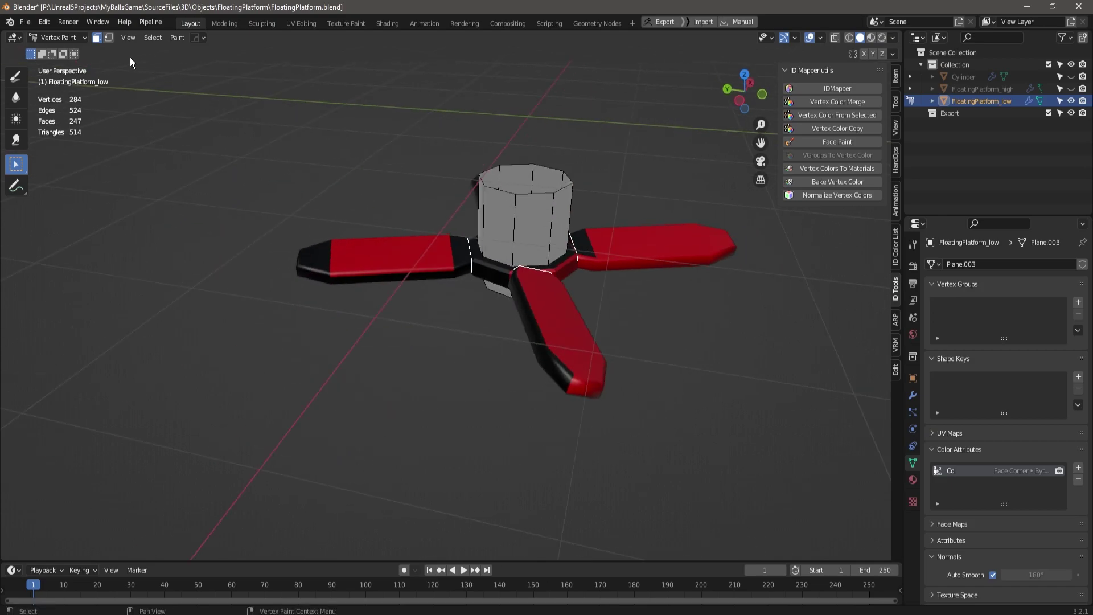
Step: Keep the brush blend mode at Mix, then apply the Bronze Armor material to the platform
{"action": "left_click", "coordinate": [187, 54]}
{"action": "left_click", "coordinate": [191, 55]}
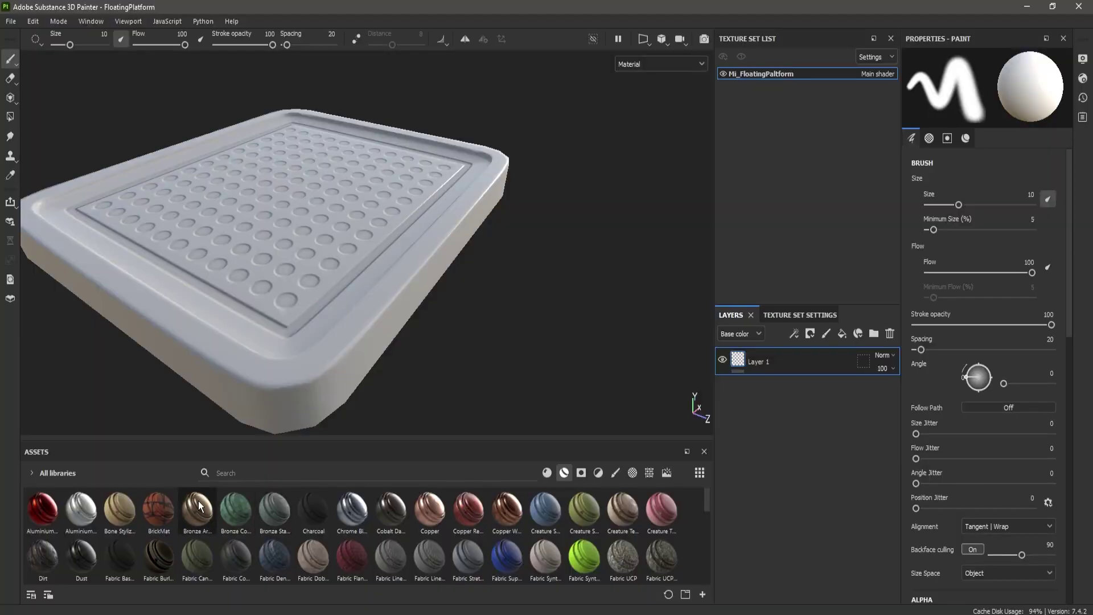
{"action": "mouse_move", "coordinate": [197, 509]}
{"action": "left_mouse_down"}
{"action": "mouse_move", "coordinate": [220, 324]}
{"action": "mouse_move", "coordinate": [532, 171]}
{"action": "mouse_move", "coordinate": [386, 200]}
{"action": "mouse_move", "coordinate": [349, 252]}
{"action": "left_mouse_up"}
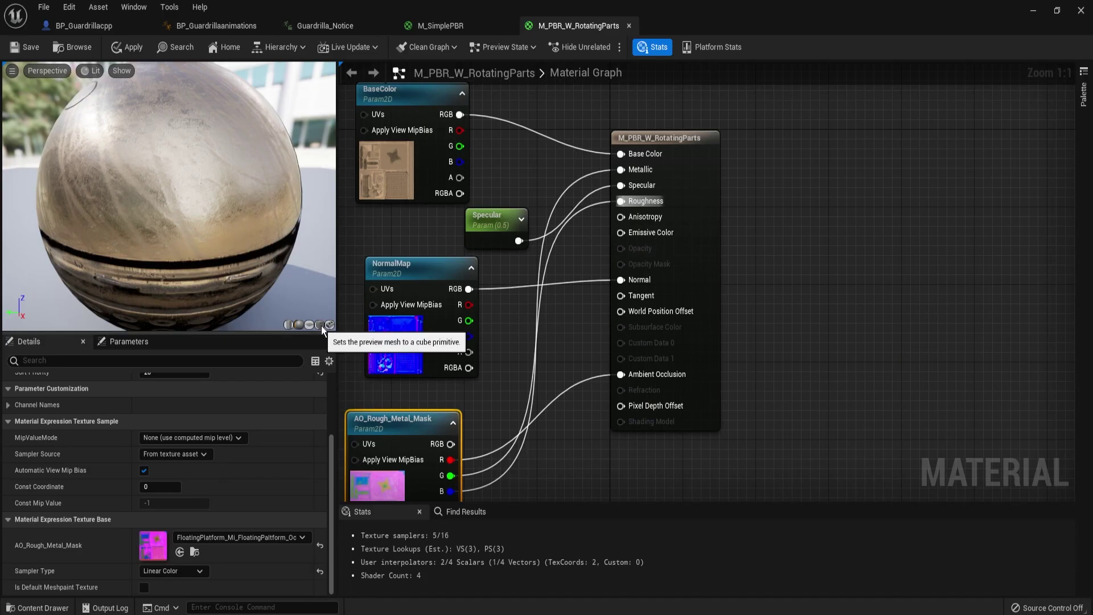
Step: Preview the material on a cube and inspect the FixRotateAboutAxisNormals and UpDownMovement nodes
{"action": "left_click", "coordinate": [321, 326]}
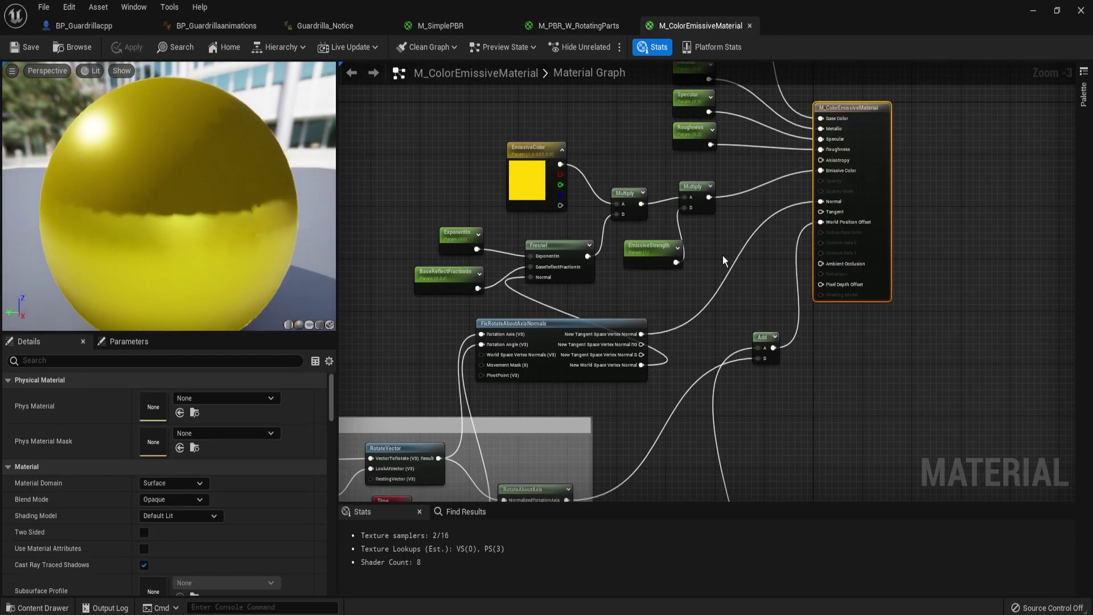
{"action": "left_click", "coordinate": [620, 344]}
{"action": "scroll", "coordinate": [654, 375], "scroll_direction": "down", "scroll_amount": 1}
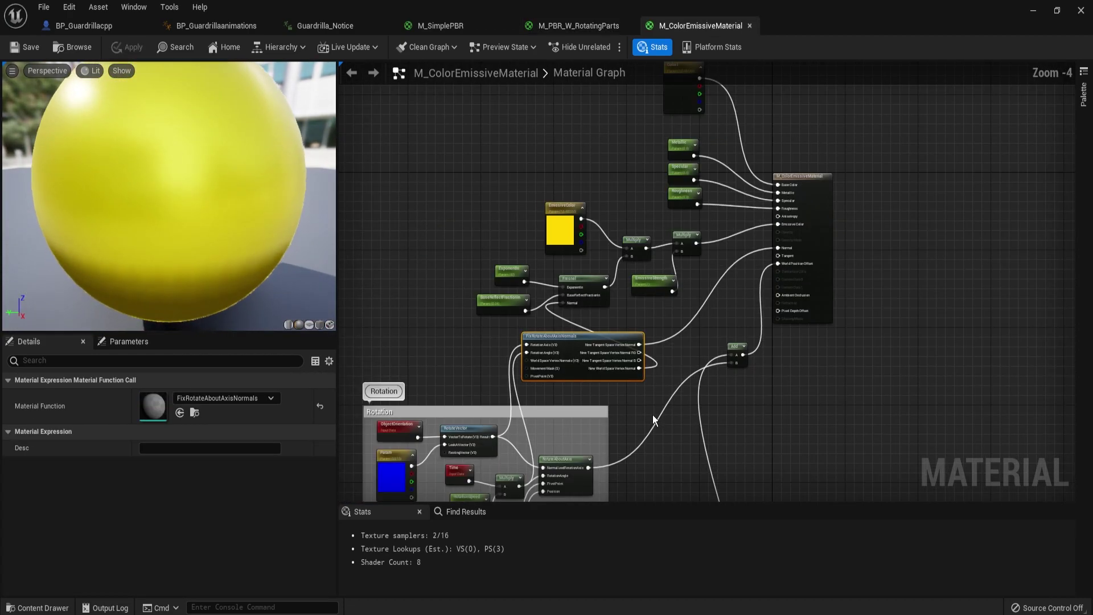
{"action": "scroll", "coordinate": [653, 415], "scroll_direction": "down", "scroll_amount": 1}
{"action": "right_click_drag", "start_coordinate": [653, 415], "coordinate": [600, 243]}
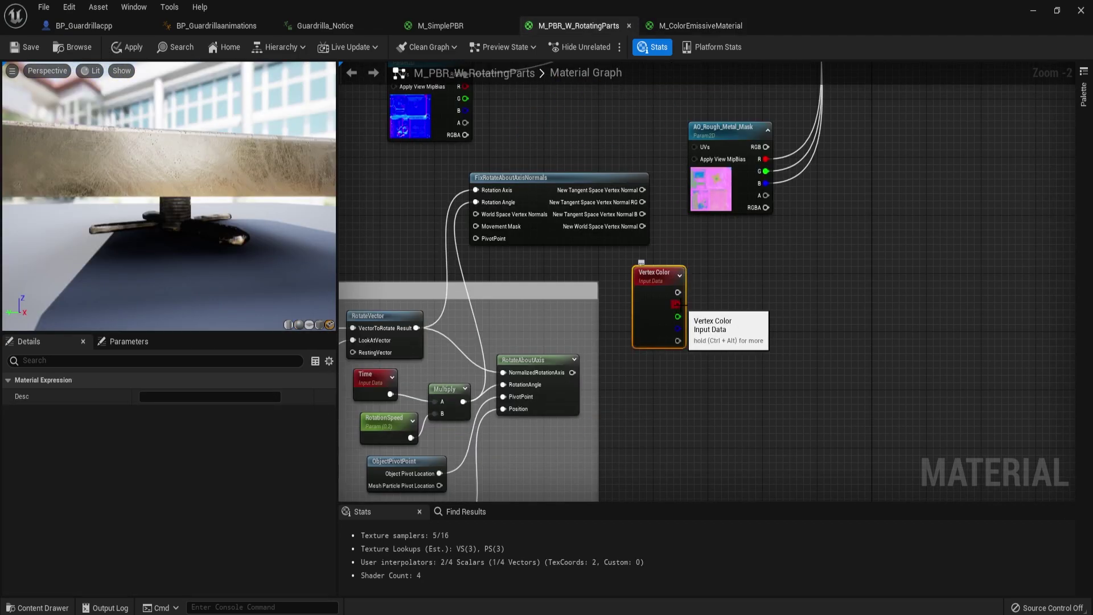
Step: Multiply Vertex Color's red channel by RotateAboutAxis and plug the result into World Position Offset
{"action": "left_click_drag", "start_coordinate": [678, 304], "coordinate": [735, 295]}
{"action": "left_click", "coordinate": [744, 329]}
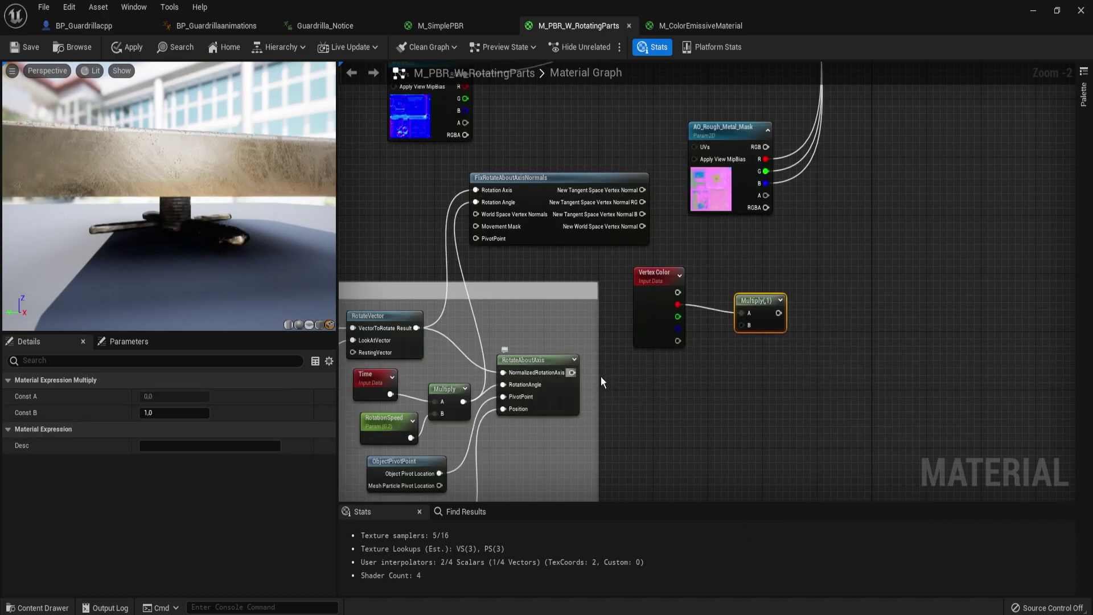
{"action": "left_click_drag", "start_coordinate": [572, 373], "coordinate": [744, 327]}
{"action": "right_click_drag", "start_coordinate": [846, 240], "coordinate": [668, 363]}
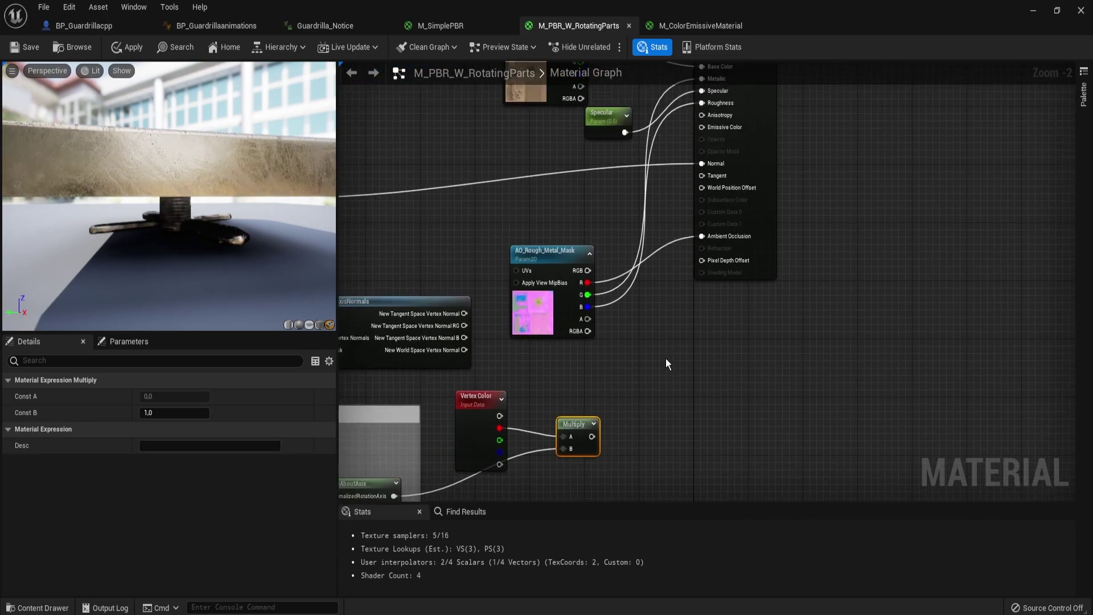
{"action": "left_click_drag", "start_coordinate": [702, 207], "coordinate": [705, 186]}
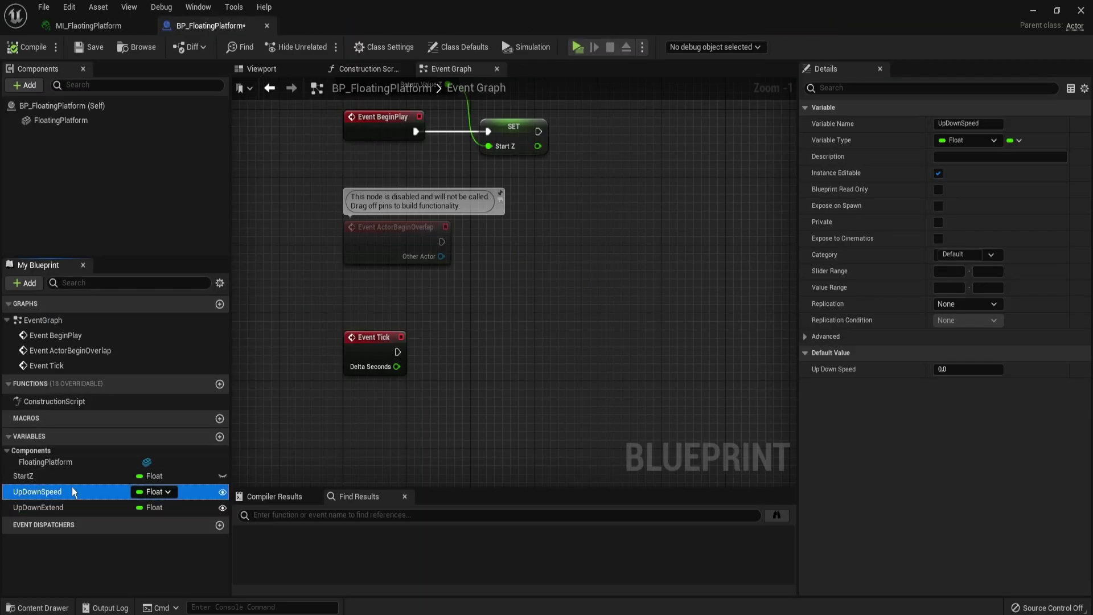
Step: Add a SIN node and a Get Game Time Since Creation node to the graph
{"action": "right_click", "coordinate": [415, 337]}
{"action": "type", "text": "sin"}
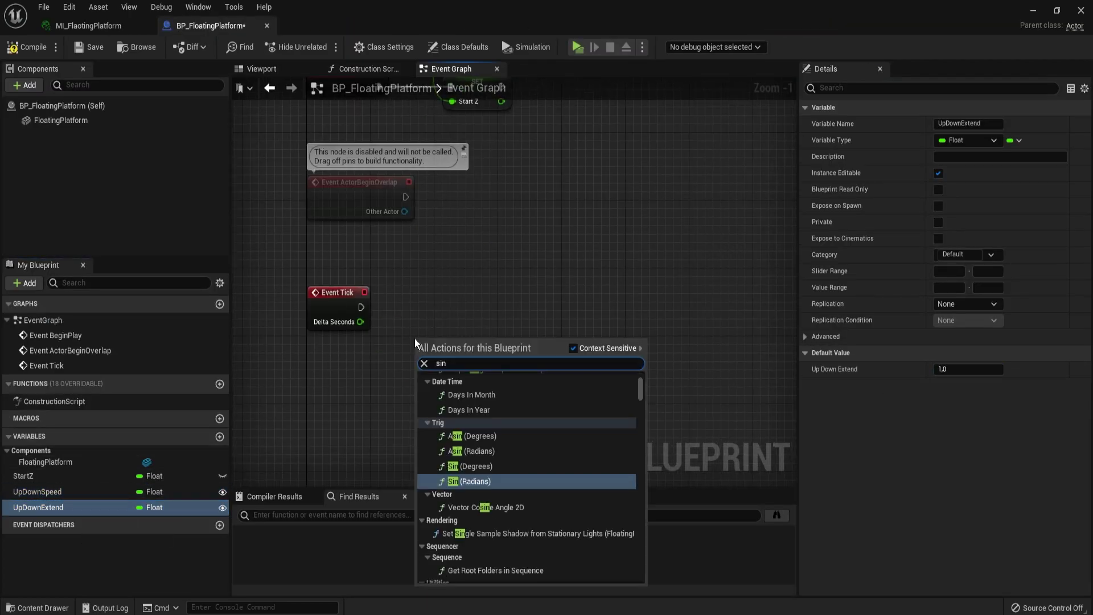
{"action": "key", "text": "Return"}
{"action": "right_click", "coordinate": [321, 141]}
{"action": "type", "text": "time"}
{"action": "scroll", "coordinate": [395, 248], "scroll_direction": "up", "scroll_amount": 5}
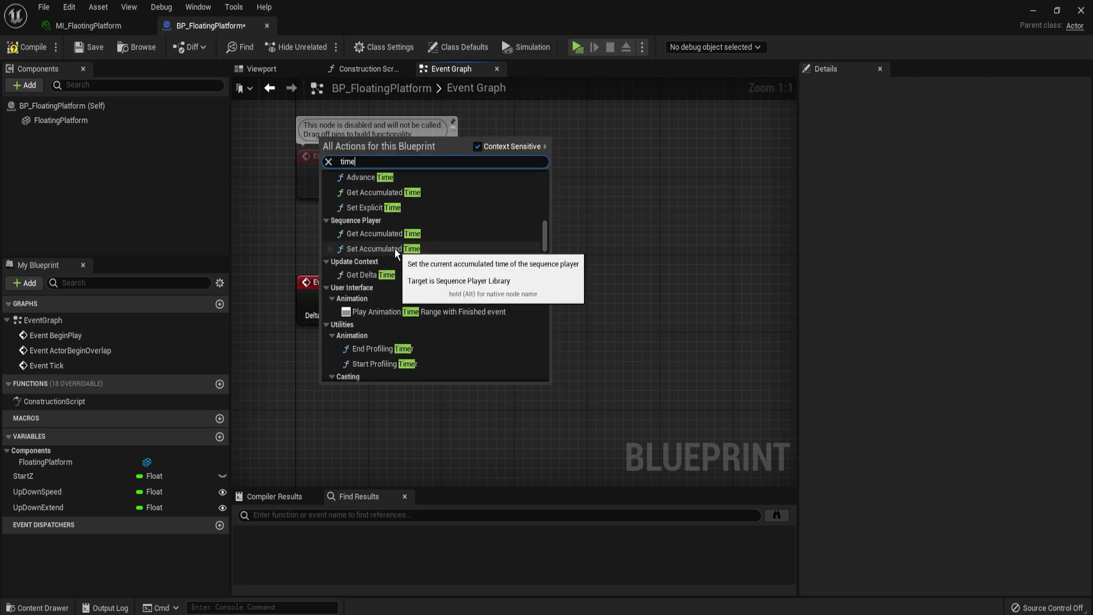
{"action": "left_click", "coordinate": [409, 204]}
Step: Multiply game time by Up Down Speed, feed it into SIN, and scale by Up Down Extend
{"action": "left_click_drag", "start_coordinate": [358, 376], "coordinate": [401, 373]}
{"action": "left_click_drag", "start_coordinate": [37, 491], "coordinate": [406, 388]}
{"action": "left_click", "coordinate": [342, 442]}
{"action": "left_click_drag", "start_coordinate": [465, 371], "coordinate": [430, 312]}
{"action": "left_click_drag", "start_coordinate": [49, 507], "coordinate": [534, 330]}
Step: Drive an Add Actor Local Offset node from Event Tick with the scaled sine
{"action": "left_click_drag", "start_coordinate": [356, 300], "coordinate": [689, 300]}
{"action": "type", "text": "add actor local"}
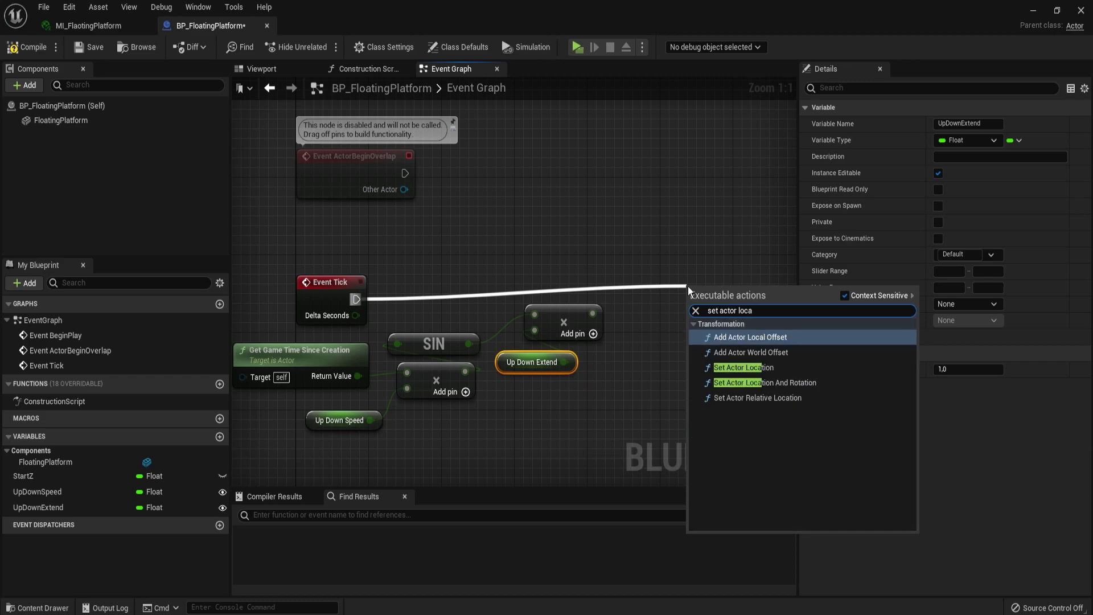
{"action": "left_click", "coordinate": [732, 335]}
{"action": "right_click_drag", "start_coordinate": [604, 406], "coordinate": [557, 355]}
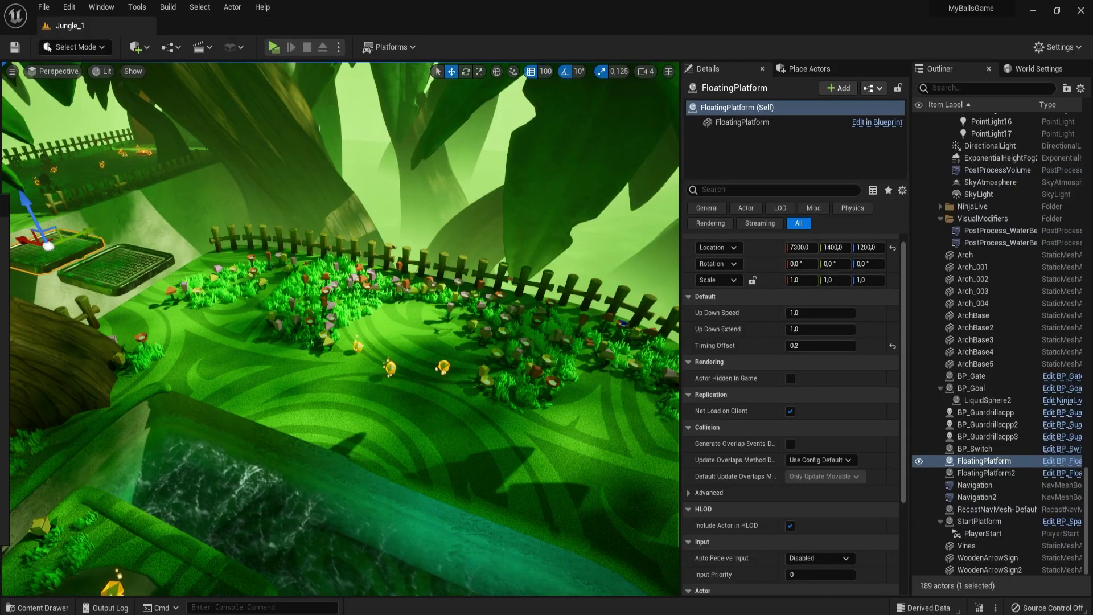
Step: Place a BP_Checkpoint on the jungle path and a rotated wooden arrow sign beside it
{"action": "left_click_drag", "start_coordinate": [409, 336], "coordinate": [408, 335]}
{"action": "key", "text": "f"}
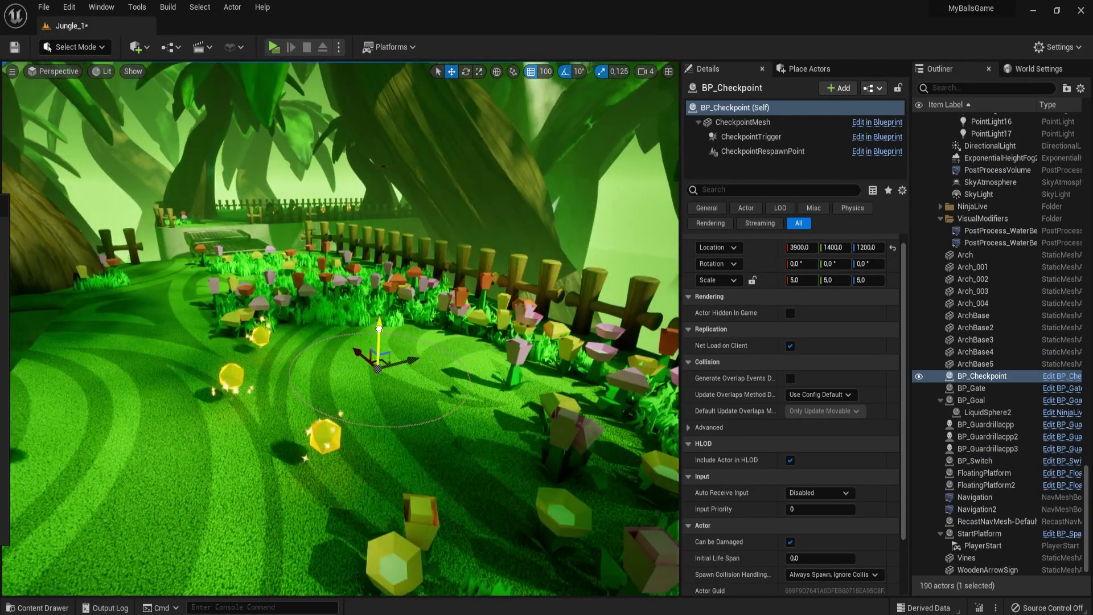
{"action": "scroll", "coordinate": [478, 125], "scroll_direction": "up", "scroll_amount": 3}
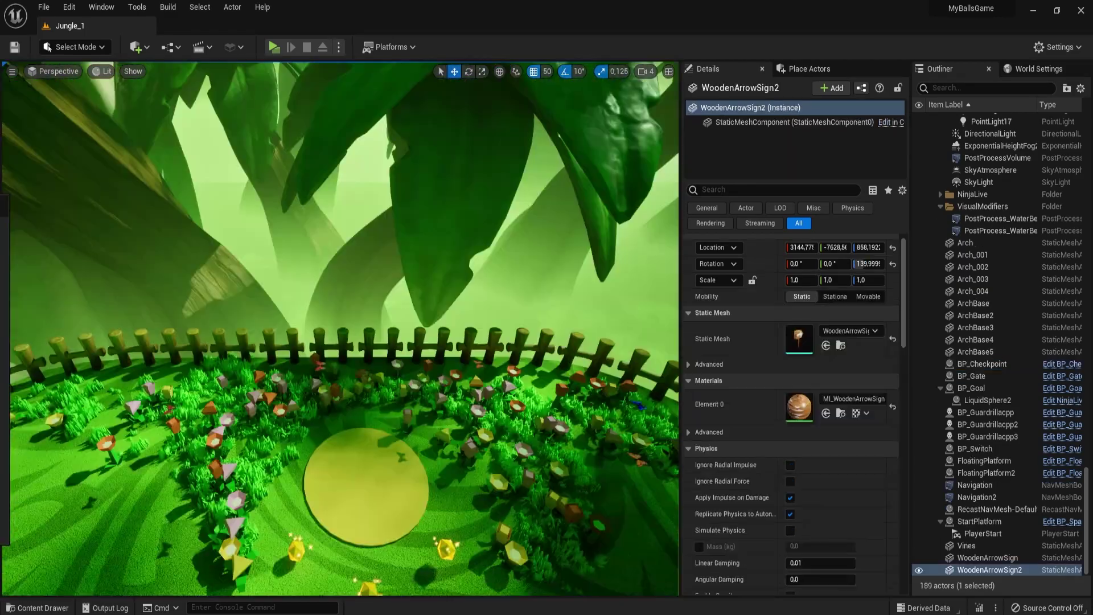
{"action": "left_click_drag", "start_coordinate": [799, 339], "coordinate": [359, 399]}
{"action": "key", "text": "e"}
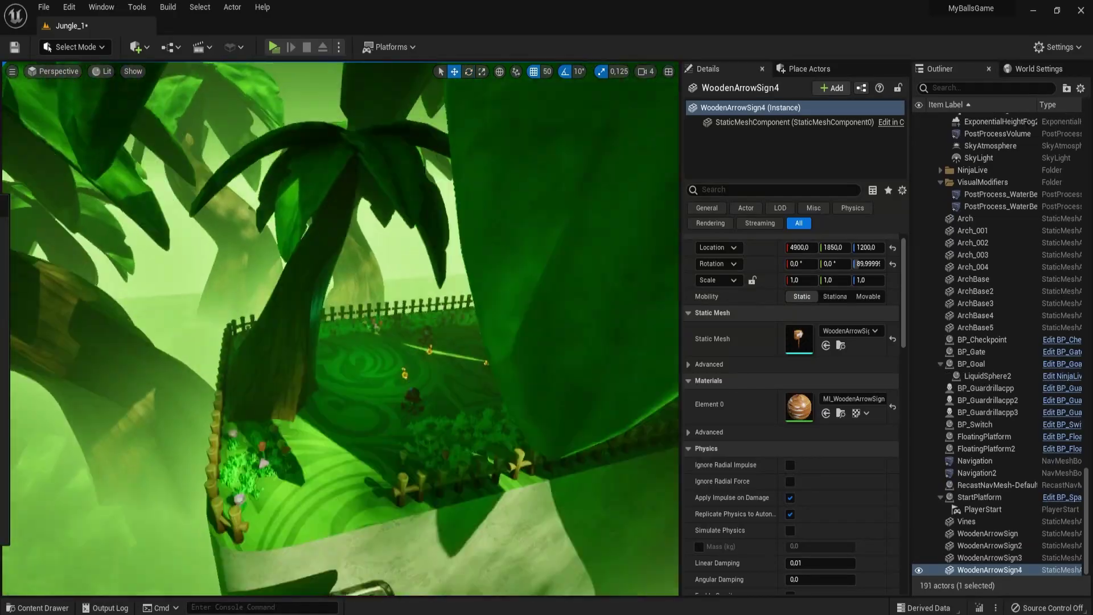
{"action": "key", "text": "f"}
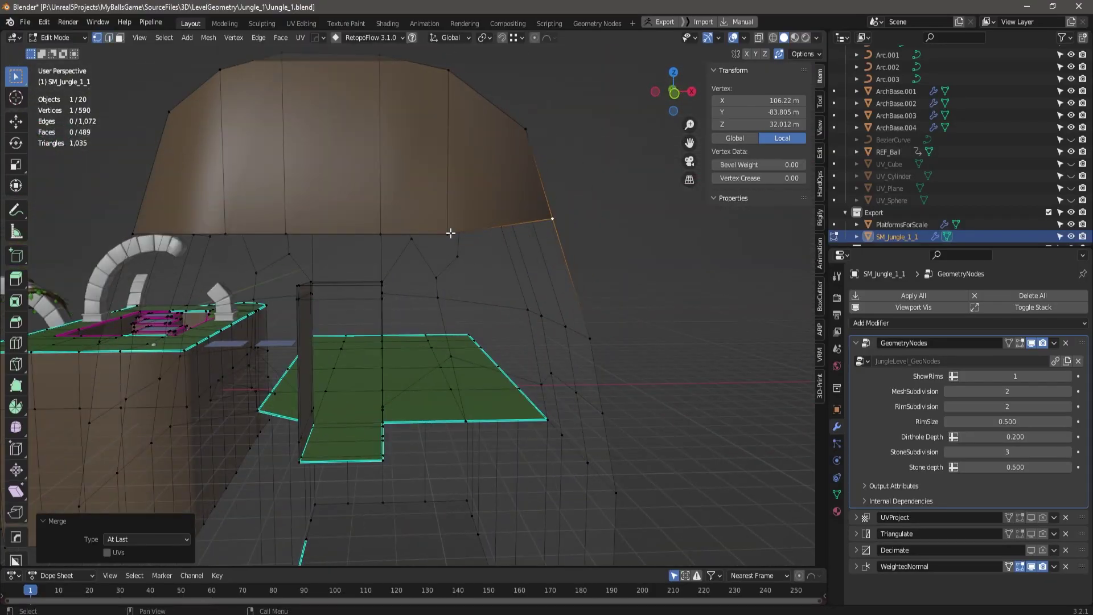
Step: Adjust the light beam's brightness and place another light beam dust effect
{"action": "left_click", "coordinate": [749, 124]}
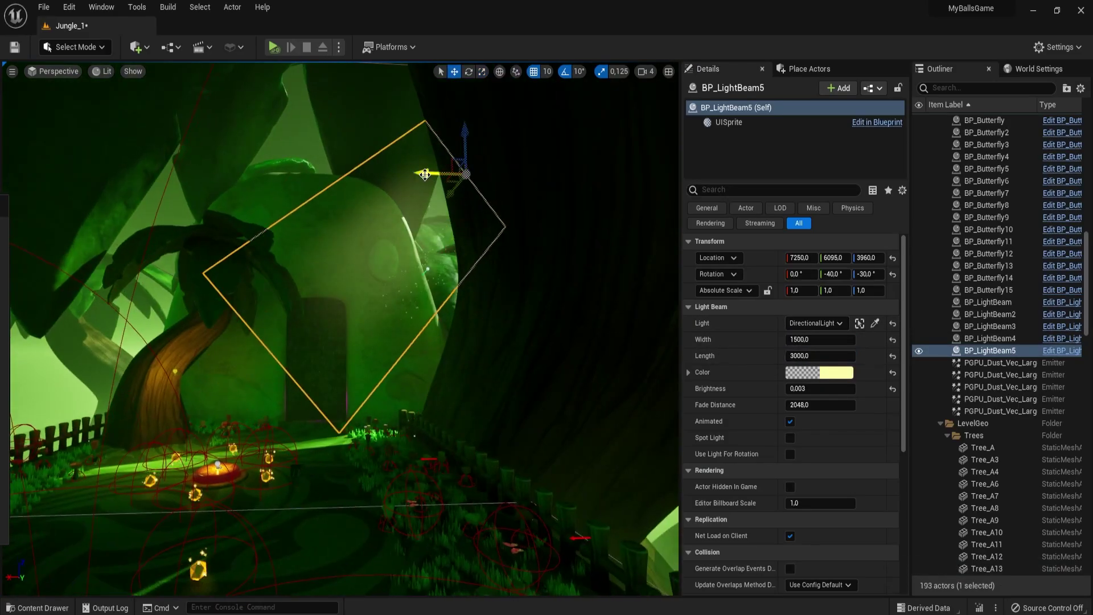
{"action": "left_click", "coordinate": [819, 389]}
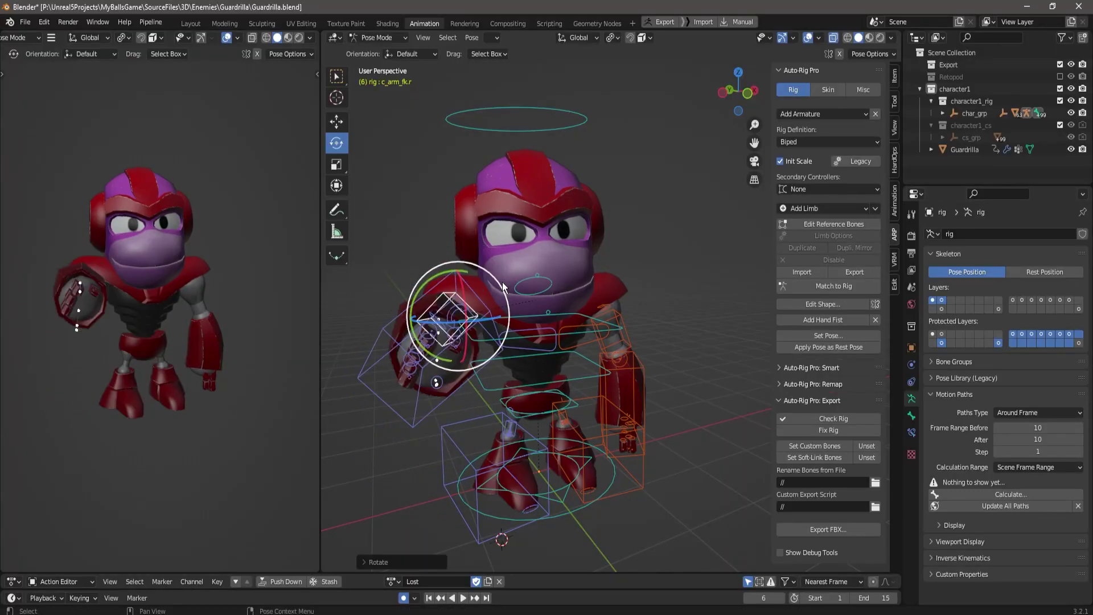
{"action": "left_click_drag", "start_coordinate": [447, 341], "coordinate": [426, 397]}
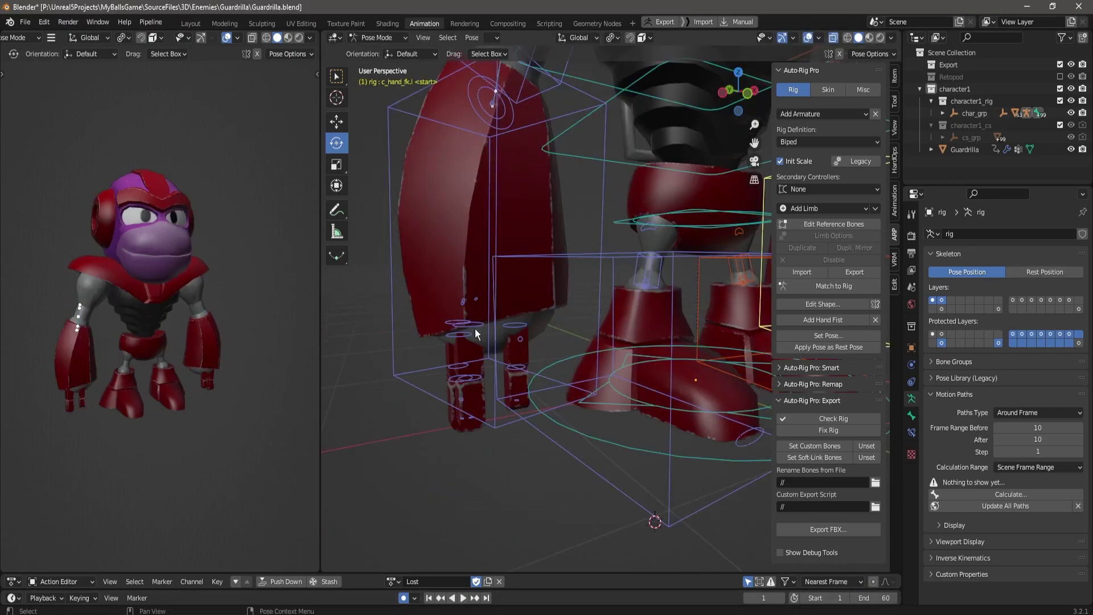
Step: Select the c_ring1.r finger control and set its rotation orientation to Gimbal
{"action": "left_click", "coordinate": [578, 37]}
{"action": "left_click", "coordinate": [546, 109]}
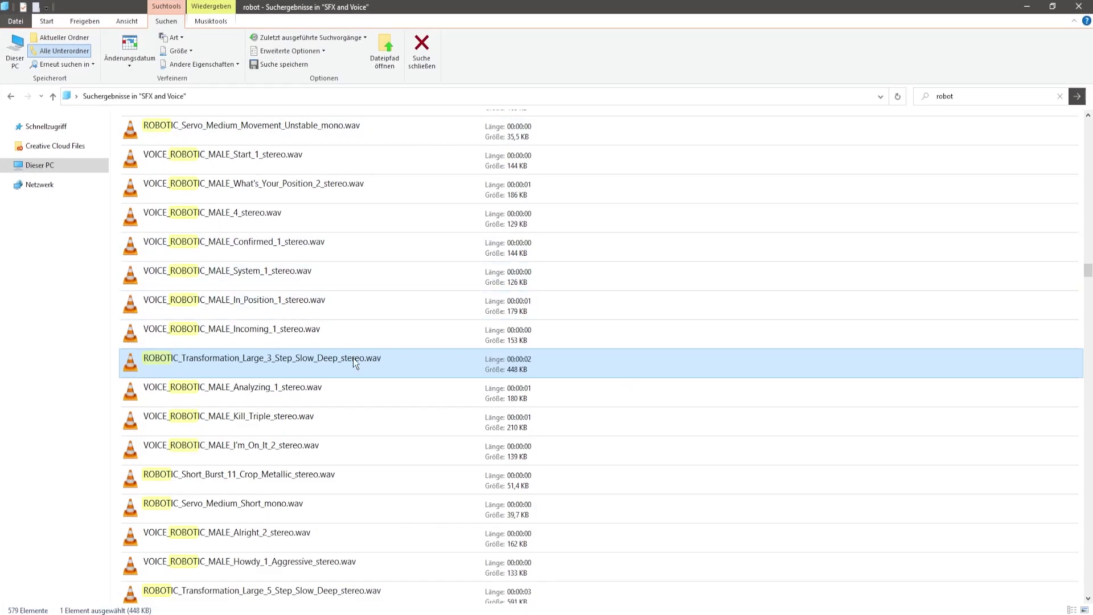
Step: Audition the metallic burst, medium servo and failed-movement servo sounds
{"action": "scroll", "coordinate": [353, 358], "scroll_direction": "down", "scroll_amount": 2}
{"action": "left_click", "coordinate": [277, 322]}
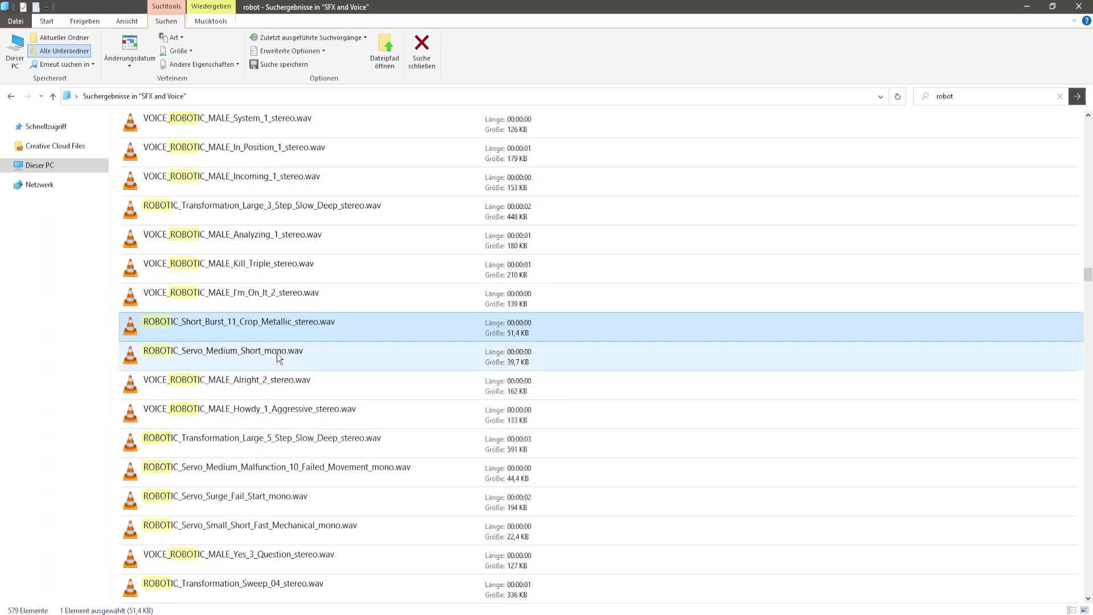
{"action": "left_click", "coordinate": [277, 353]}
{"action": "left_click", "coordinate": [398, 444]}
{"action": "key", "text": "Down"}
{"action": "key", "text": "Return"}
Step: Audition the servo surge fail and small fast brightest servo sounds, then close VLC
{"action": "scroll", "coordinate": [527, 192], "scroll_direction": "down", "scroll_amount": 2}
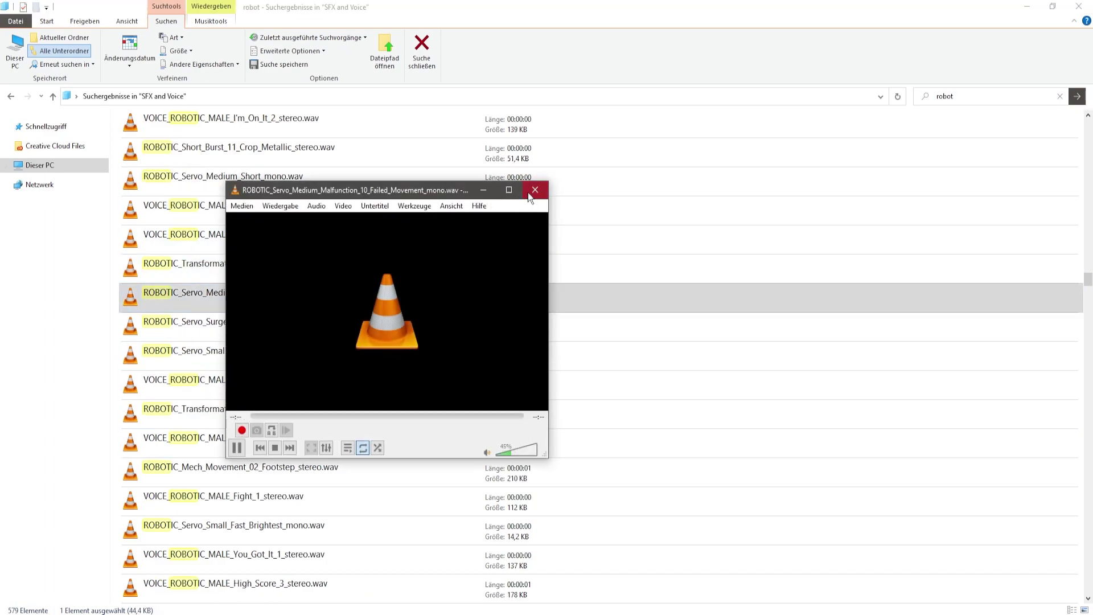
{"action": "left_click", "coordinate": [270, 325]}
{"action": "left_click", "coordinate": [270, 352]}
{"action": "scroll", "coordinate": [285, 319], "scroll_direction": "down", "scroll_amount": 2}
{"action": "left_click", "coordinate": [290, 237]}
{"action": "left_click", "coordinate": [291, 303]}
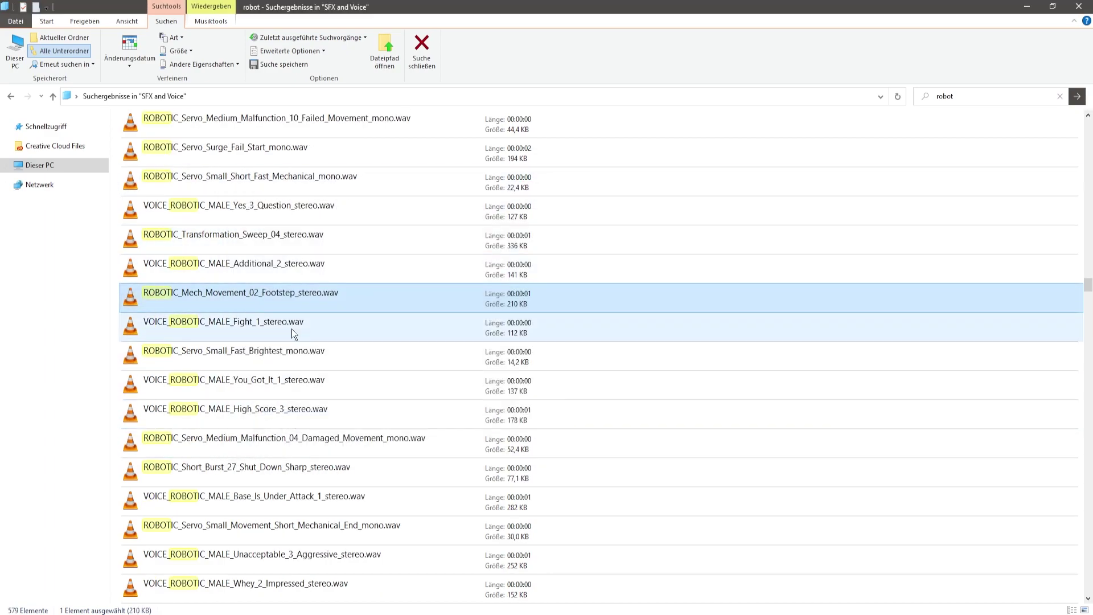
{"action": "double_click", "coordinate": [291, 353]}
{"action": "left_click", "coordinate": [536, 191]}
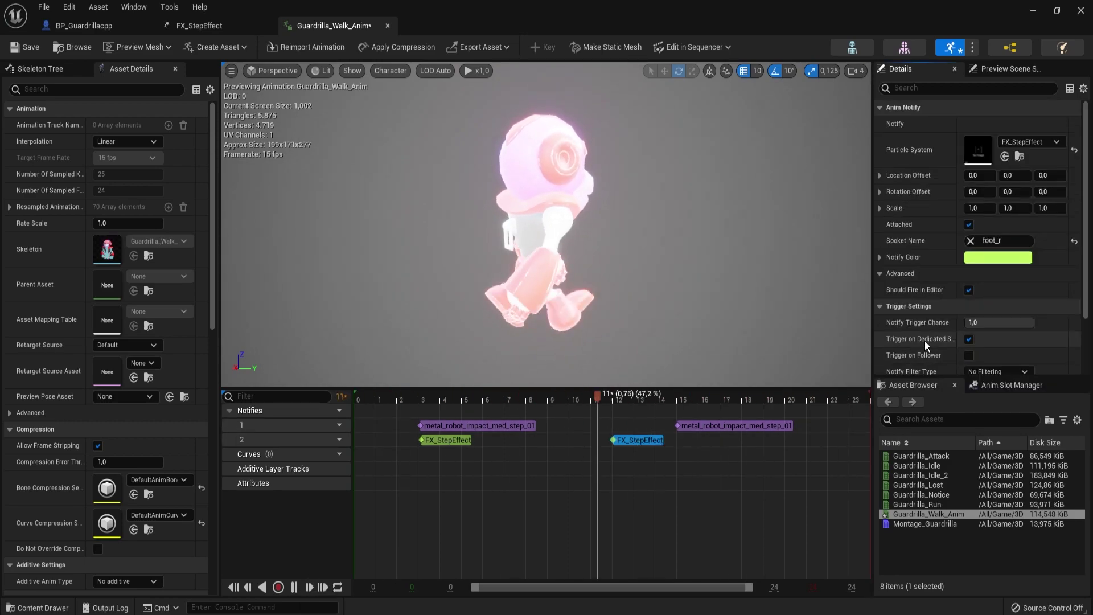
Step: Set the FX_StepEffect notify's location offset to 100
{"action": "left_click", "coordinate": [879, 273]}
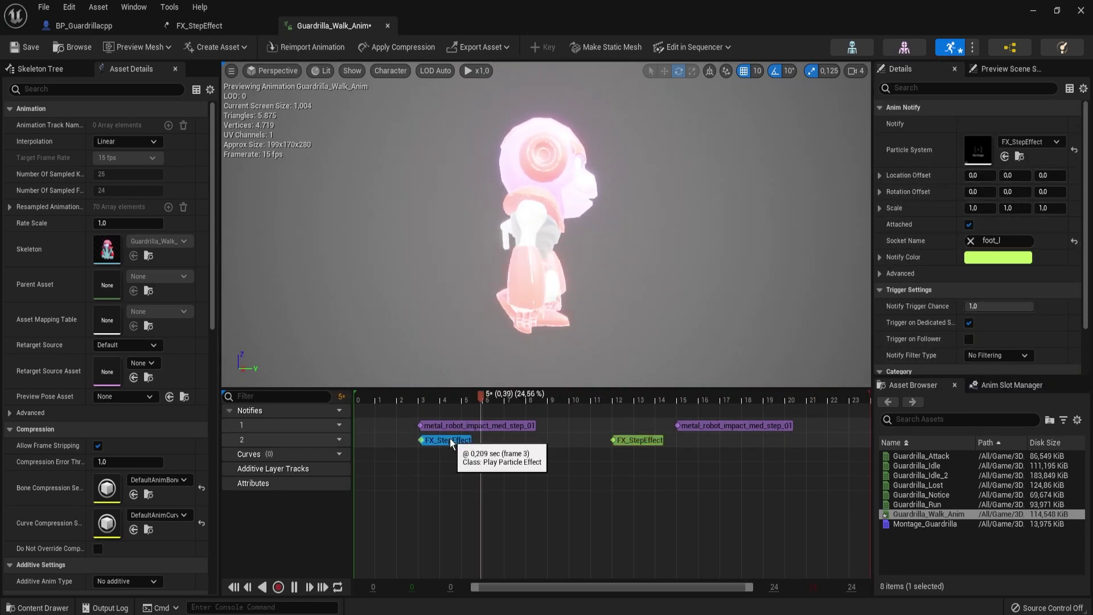
{"action": "left_click", "coordinate": [979, 175]}
{"action": "type", "text": "100"}
{"action": "key", "text": "Return"}
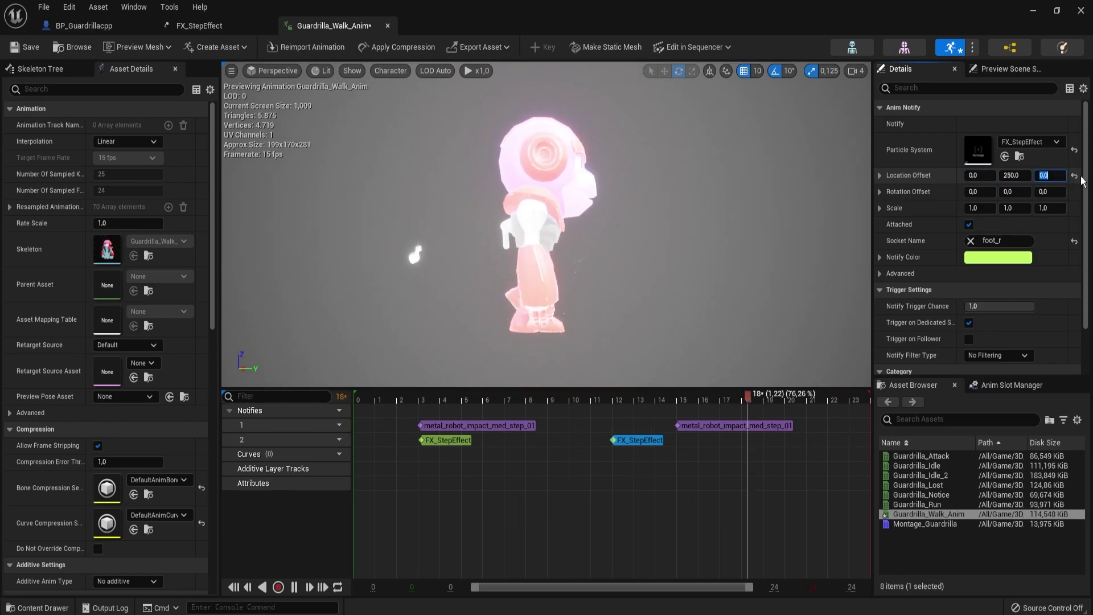
Step: Browse the Skeleton Tree's bones, checking foot_l, spine_01_x and foot_r
{"action": "left_click", "coordinate": [40, 68]}
{"action": "left_click", "coordinate": [38, 231]}
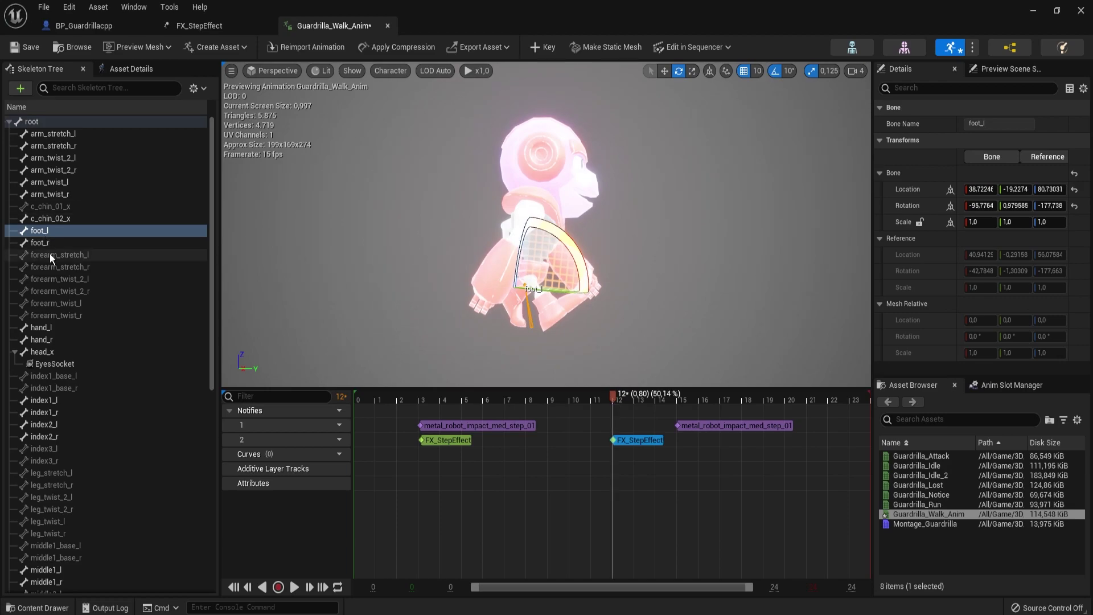
{"action": "scroll", "coordinate": [63, 319], "scroll_direction": "down", "scroll_amount": 6}
{"action": "left_click", "coordinate": [51, 575]}
{"action": "scroll", "coordinate": [114, 532], "scroll_direction": "down", "scroll_amount": 5}
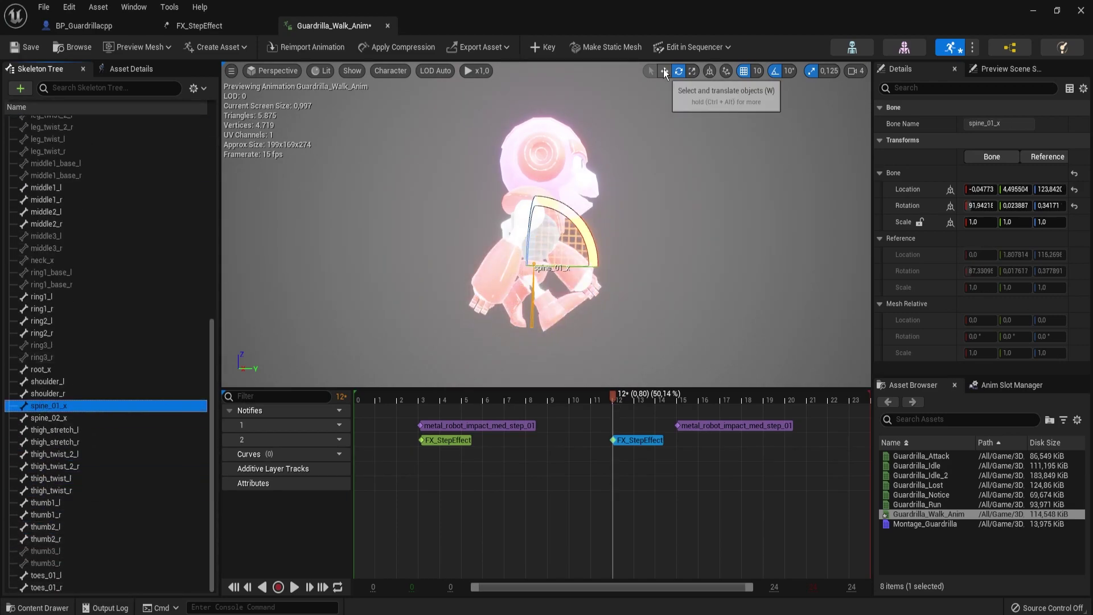
{"action": "key", "text": "Up"}
{"action": "key", "text": "Up"}
{"action": "key", "text": "Up"}
{"action": "key", "text": "Up"}
{"action": "key", "text": "Up"}
{"action": "key", "text": "Up"}
{"action": "key", "text": "Up"}
{"action": "key", "text": "Up"}
{"action": "key", "text": "Up"}
{"action": "key", "text": "Up"}
{"action": "key", "text": "Up"}
{"action": "key", "text": "Up"}
{"action": "key", "text": "Up"}
{"action": "key", "text": "Up"}
{"action": "key", "text": "Up"}
{"action": "key", "text": "Up"}
{"action": "key", "text": "Up"}
{"action": "key", "text": "Up"}
{"action": "key", "text": "Up"}
{"action": "key", "text": "Up"}
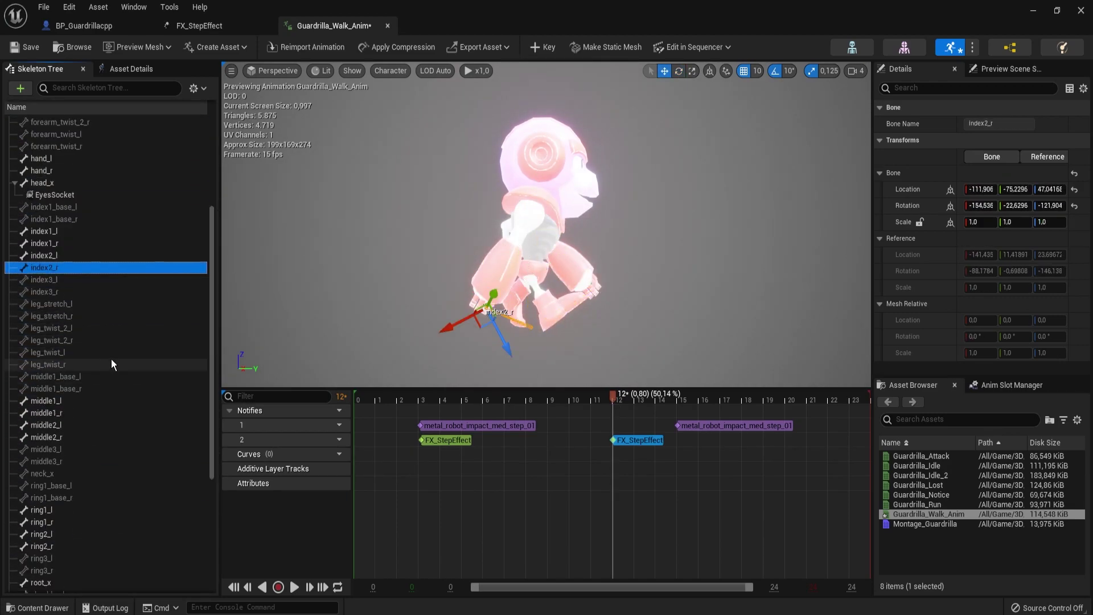
Step: Add a socket to the foot_r bone, then select the second FX_StepEffect notify
{"action": "scroll", "coordinate": [59, 234], "scroll_direction": "up", "scroll_amount": 3}
{"action": "right_click", "coordinate": [114, 244]}
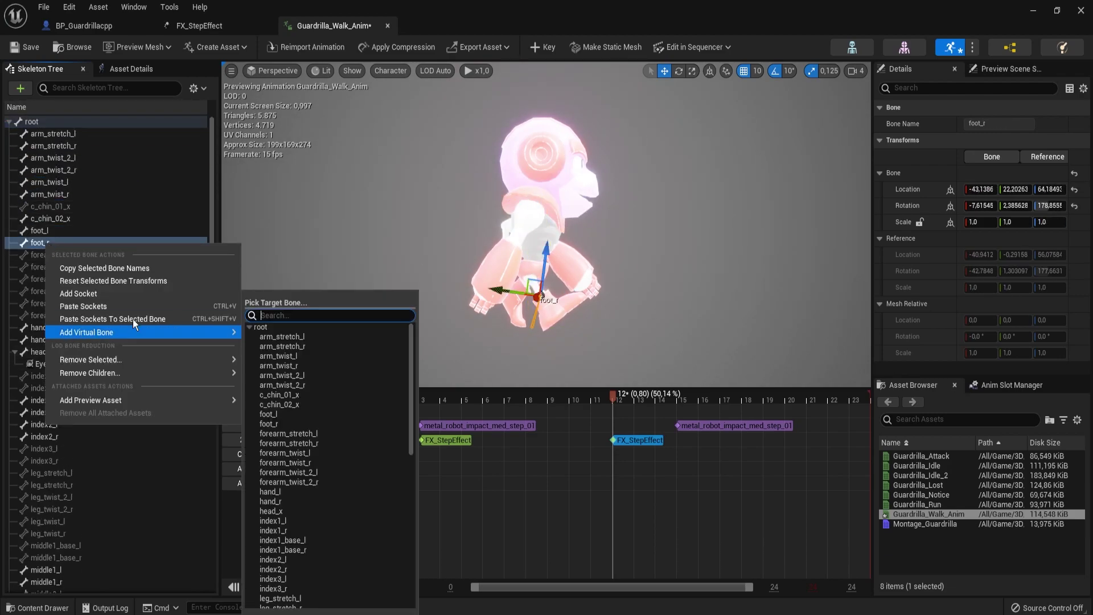
{"action": "left_click", "coordinate": [114, 293]}
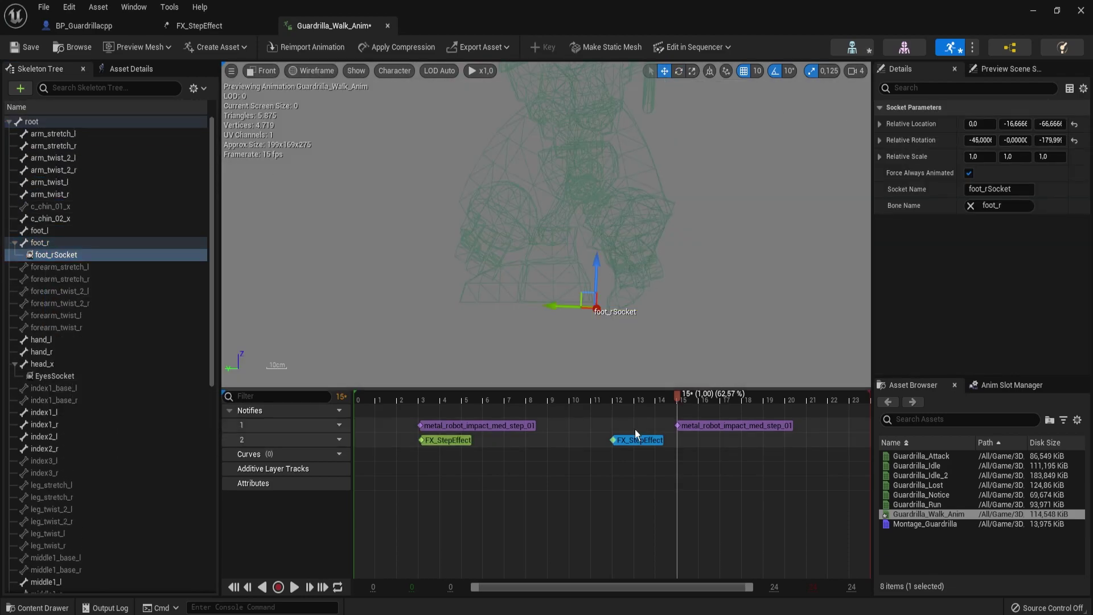
{"action": "left_click", "coordinate": [638, 440]}
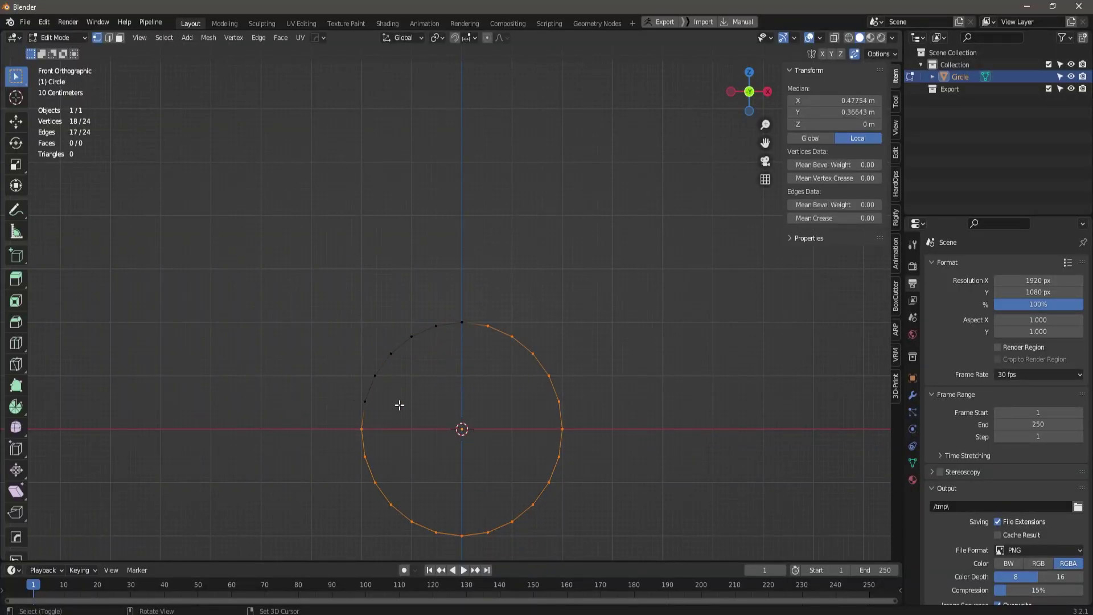
Step: Delete half the circle, extrude vertices into spikes, and fill the outline into a face
{"action": "key", "text": "x"}
{"action": "left_click", "coordinate": [364, 402]}
{"action": "left_click", "coordinate": [365, 401]}
{"action": "key", "text": "e"}
{"action": "left_click", "coordinate": [320, 382]}
{"action": "key", "text": "e"}
{"action": "left_click", "coordinate": [349, 374]}
{"action": "key", "text": "e"}
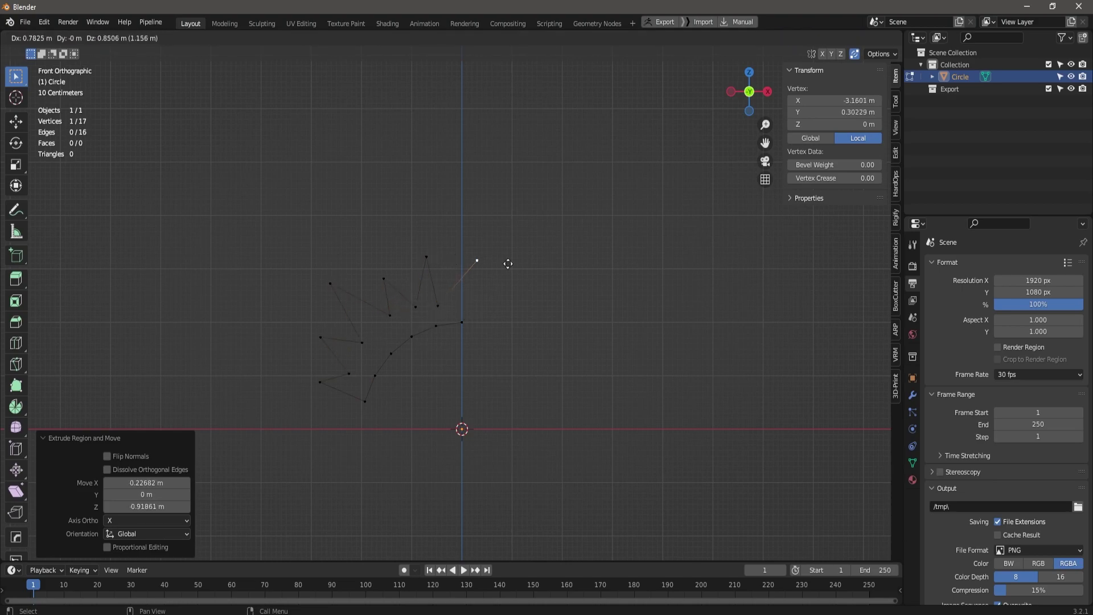
{"action": "left_click", "coordinate": [515, 263]}
{"action": "left_click", "coordinate": [365, 402], "text": "shift"}
{"action": "key", "text": "f"}
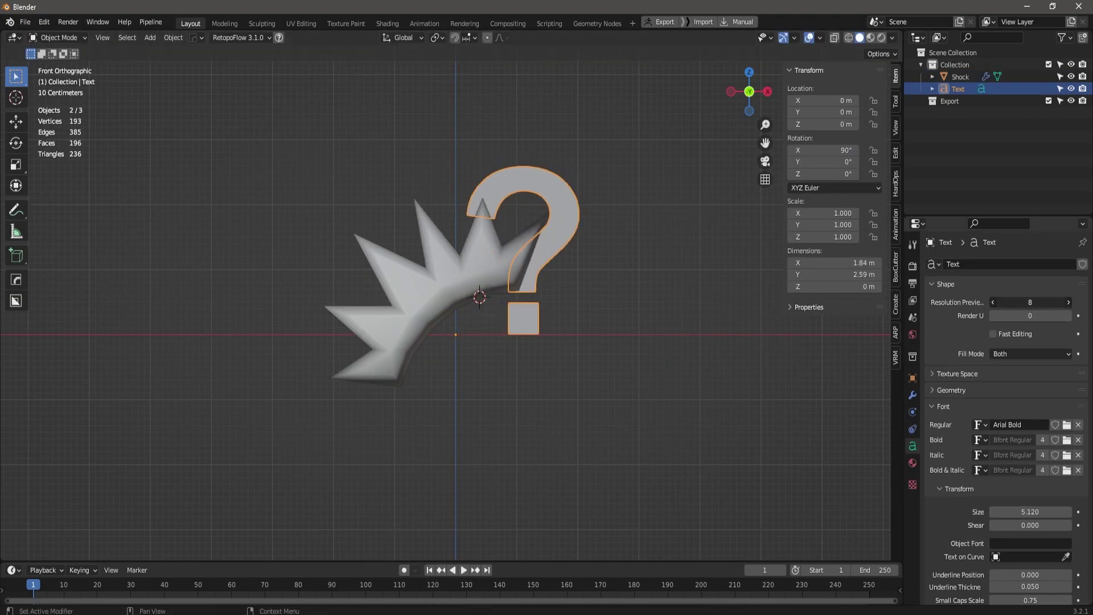
Step: Give the question-mark text a 0.18 m geometry offset and 0.35 m extrusion
{"action": "scroll", "coordinate": [1025, 342], "scroll_direction": "down", "scroll_amount": 7}
{"action": "scroll", "coordinate": [1002, 370], "scroll_direction": "up", "scroll_amount": 7}
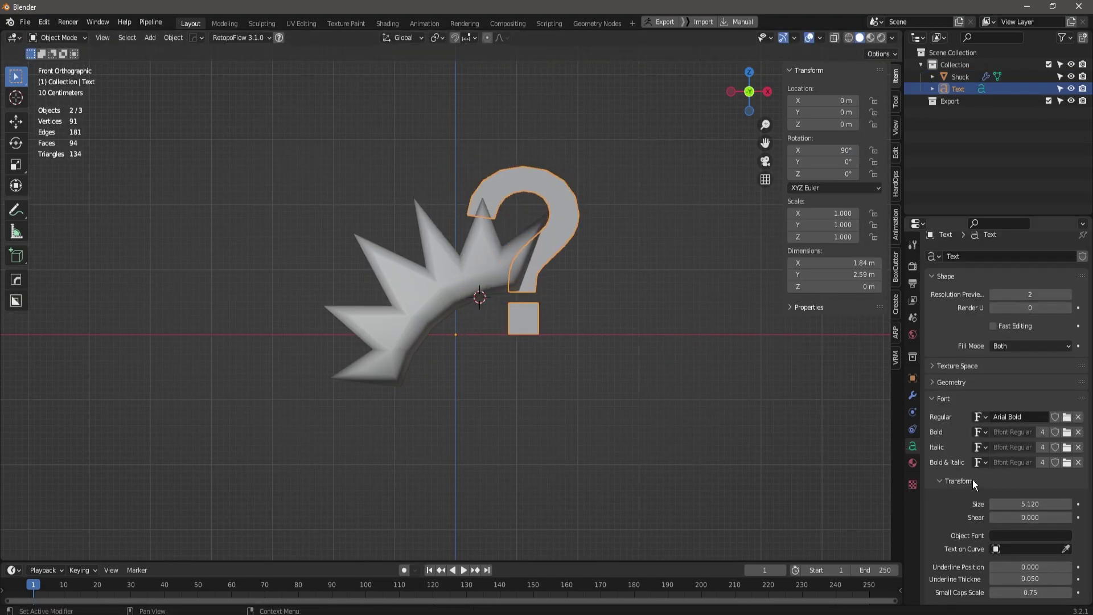
{"action": "left_click", "coordinate": [942, 392]}
{"action": "left_click_drag", "start_coordinate": [1031, 408], "coordinate": [1053, 408]}
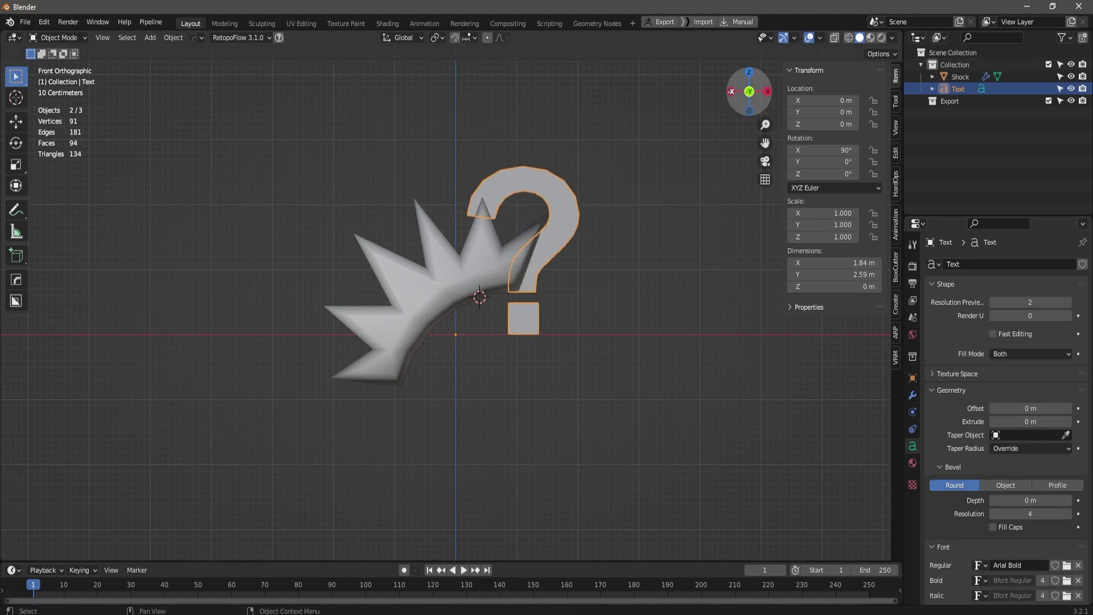
{"action": "middle_click_drag", "start_coordinate": [512, 399], "coordinate": [547, 376]}
{"action": "left_click_drag", "start_coordinate": [1031, 421], "coordinate": [1051, 421]}
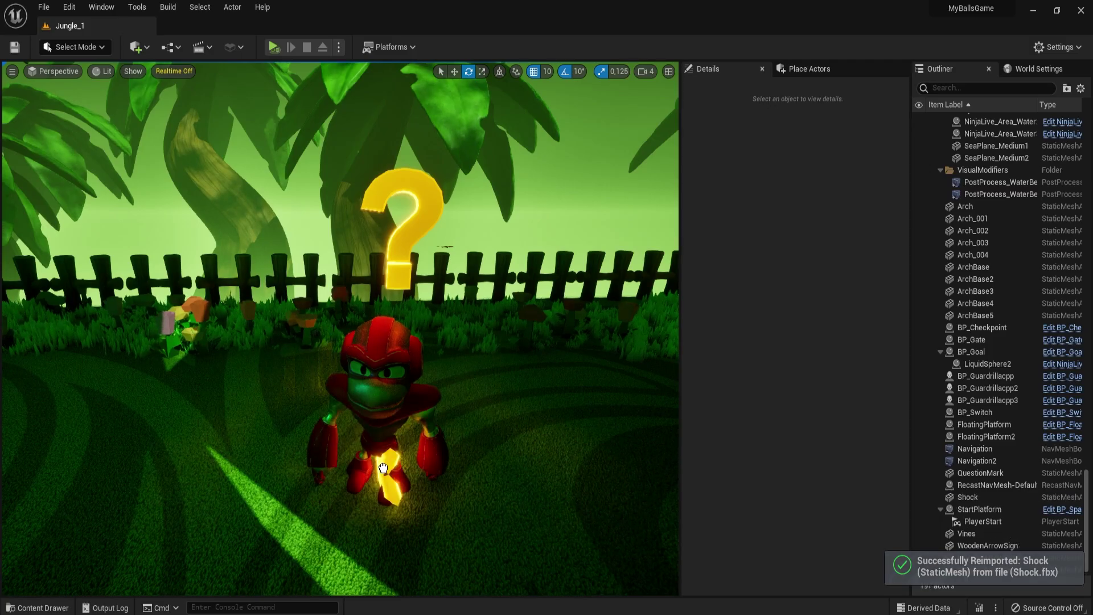
Step: Move the Shock mesh up beside the question mark above the Guardrilla
{"action": "left_click", "coordinate": [367, 461]}
{"action": "left_click_drag", "start_coordinate": [367, 461], "coordinate": [432, 319]}
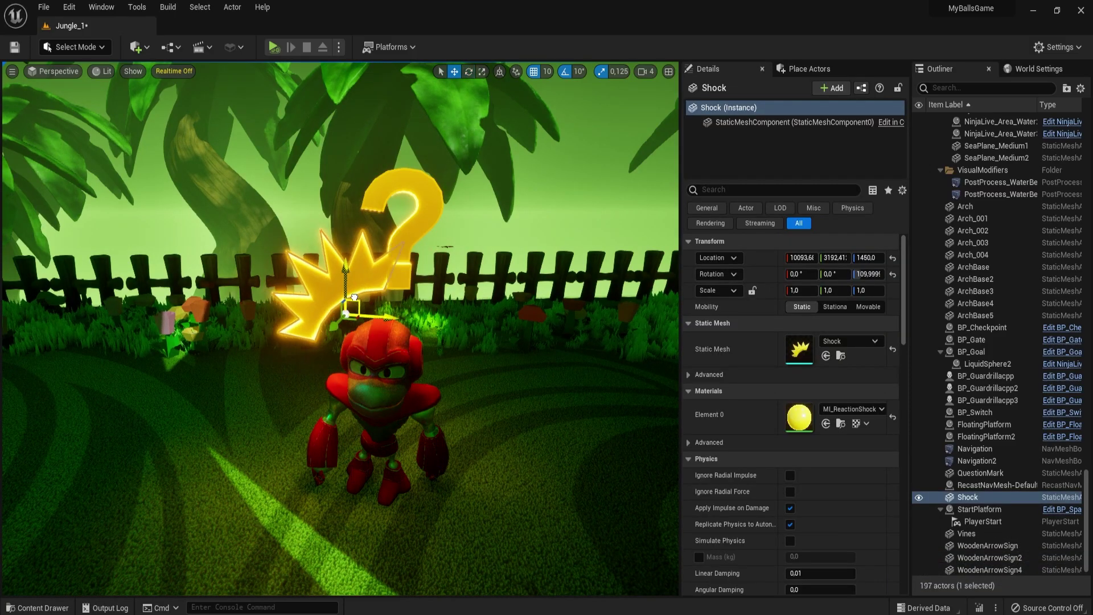
{"action": "key", "text": "w"}
{"action": "scroll", "coordinate": [342, 330], "scroll_direction": "up", "scroll_amount": 3}
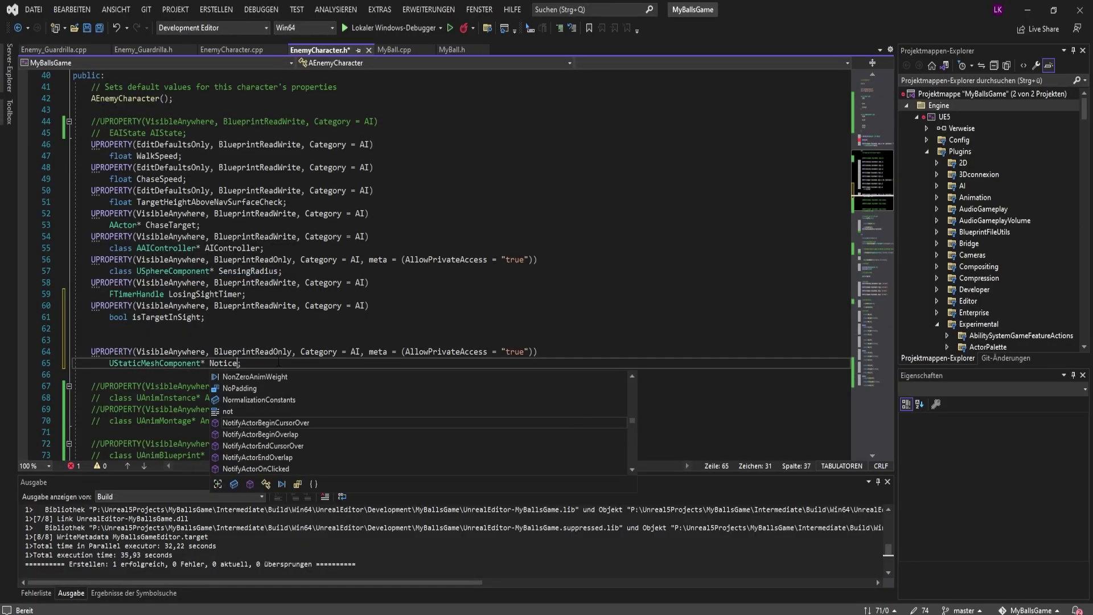
Step: Create NoticeMesh and LostMesh with CreateDefaultSubobject<UStaticMeshComponent> in EnemyCharacter.cpp
{"action": "type", "text": "LostMesh"}
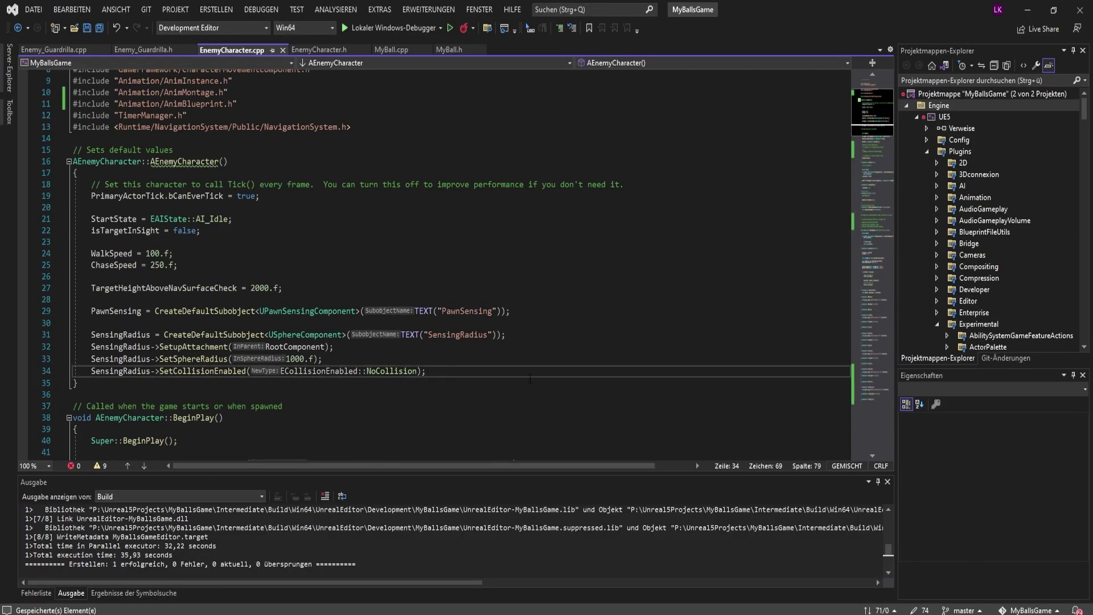
{"action": "type", "text": "NoticeMesh LostMesh;"}
{"action": "type", "text": "= CreateDefaultSubobject<UStat"}
{"action": "type", "text": "icMeshComponent>(TEXT(\"NoticeMesh\"));"}
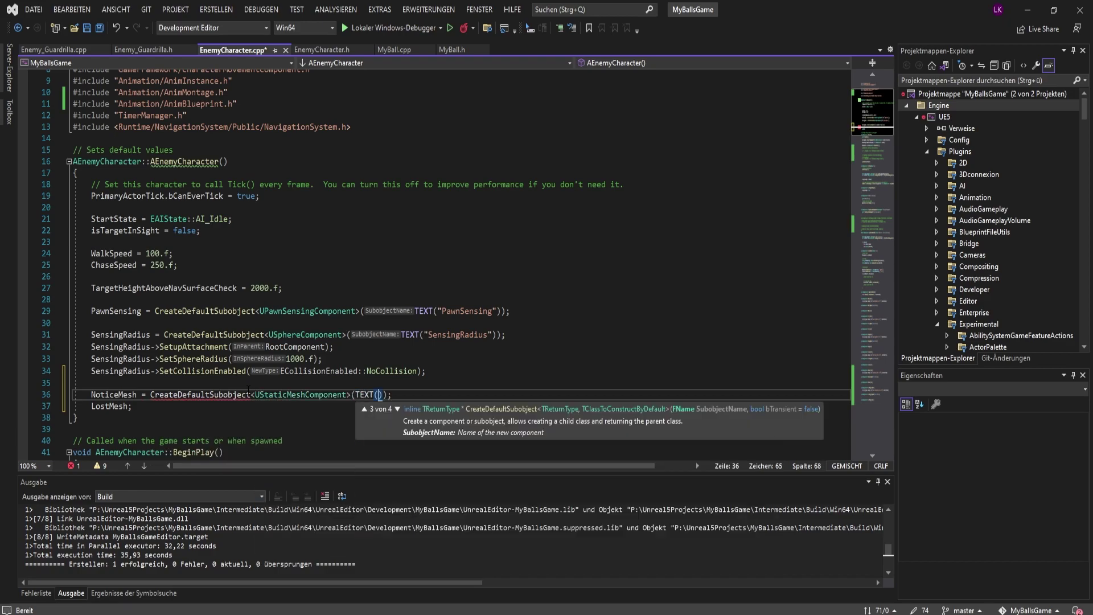
{"action": "left_click", "coordinate": [131, 407]}
{"action": "key", "text": "ctrl+v"}
{"action": "left_click_drag", "start_coordinate": [423, 407], "coordinate": [447, 407]}
Step: Add NoticeMesh->SetupAttachment, replacing CharacterMesh with GetMesh
{"action": "left_click", "coordinate": [544, 394]}
{"action": "key", "text": "Return"}
{"action": "type", "text": "NoticeMesh->SetupAttachment(CharacterMesh"}
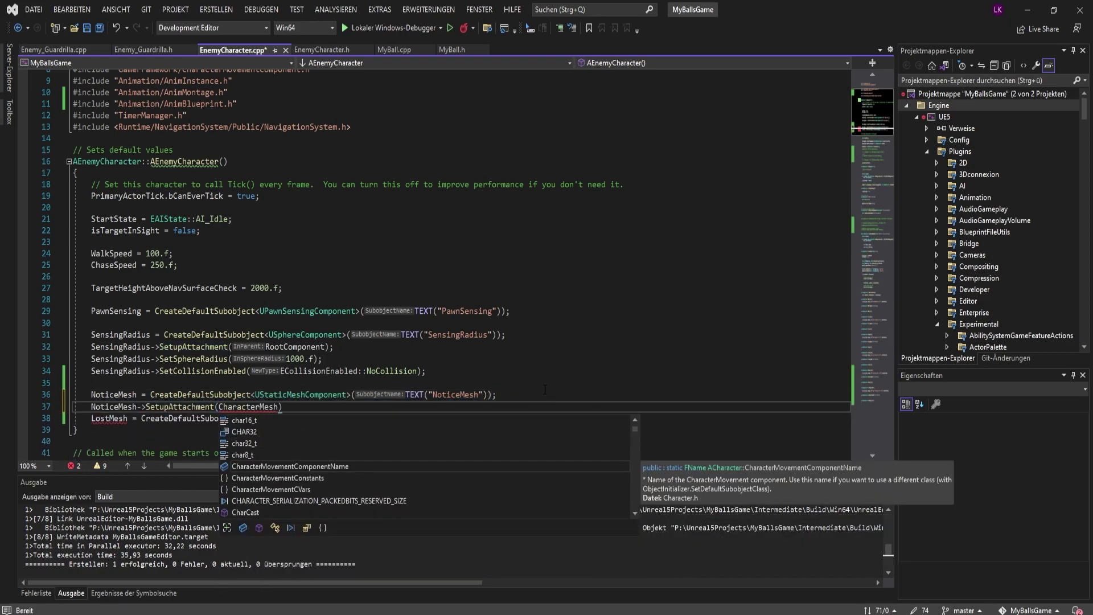
{"action": "key", "text": "ctrl+BackSpace"}
Step: Finish the GetMesh call and add Play Notice Effect and Play Lost Effect custom events
{"action": "type", "text": "GetMesh());"}
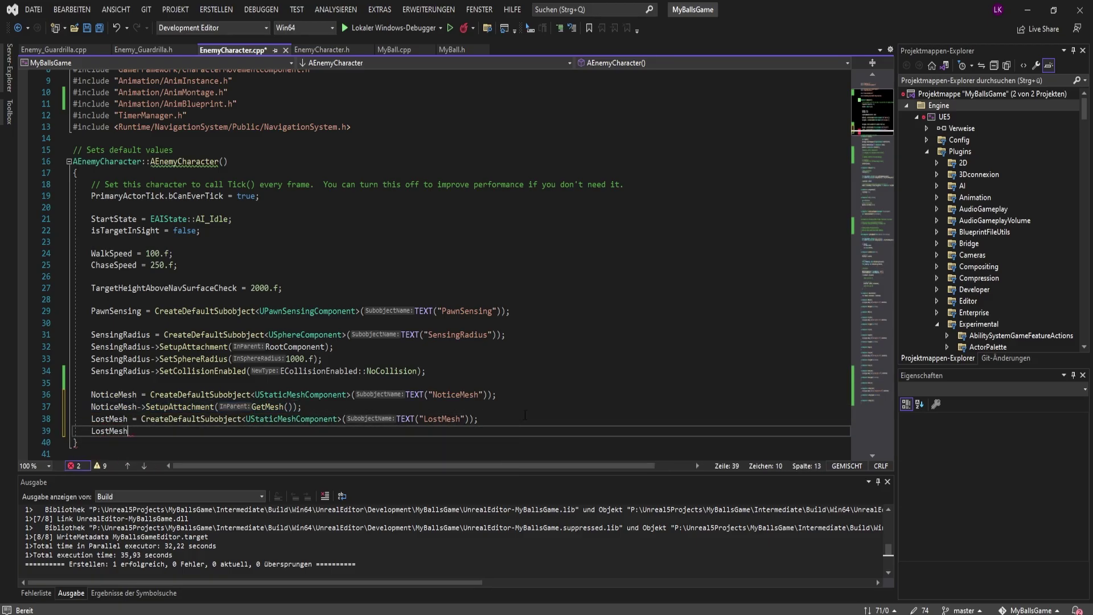
{"action": "right_click", "coordinate": [348, 199]}
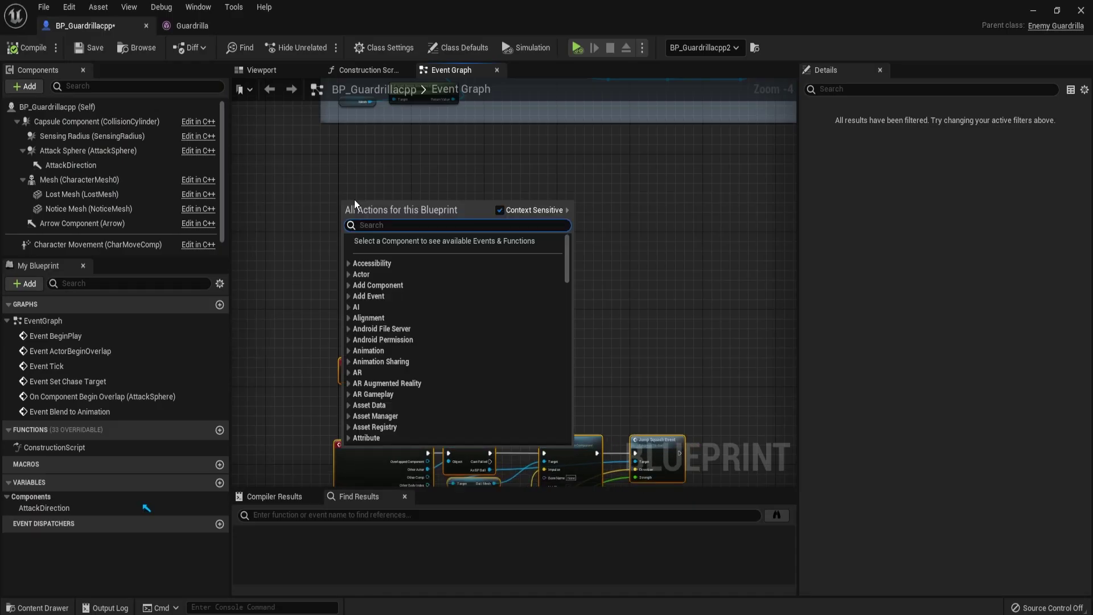
{"action": "type", "text": "notice"}
{"action": "right_click", "coordinate": [362, 251]}
{"action": "type", "text": "lost"}
{"action": "left_click", "coordinate": [441, 301]}
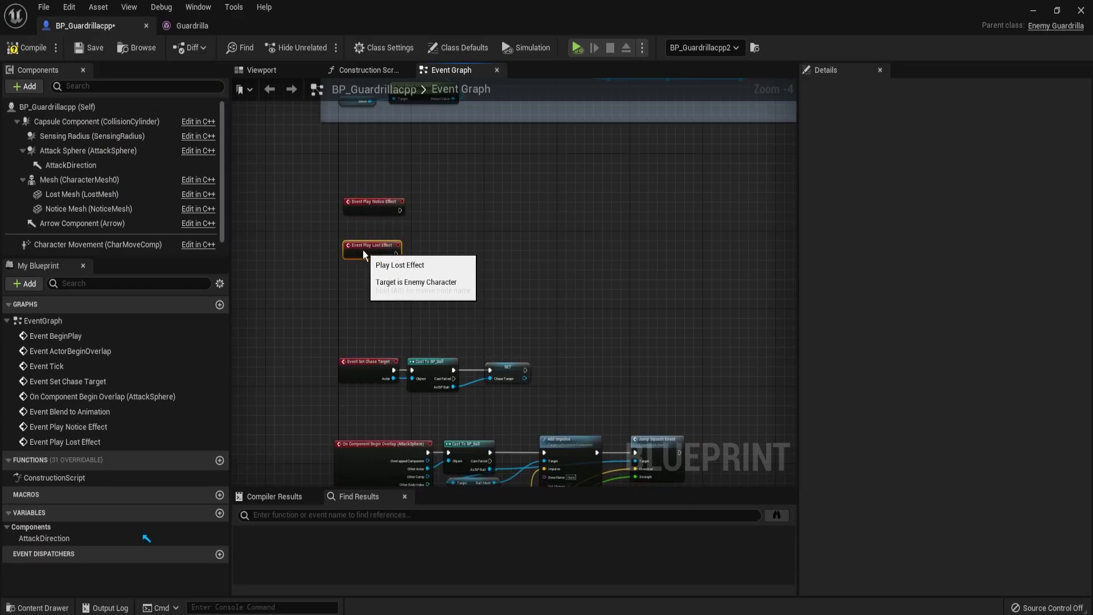
Step: Add a timeline named NoticeTimeline driven by the notice event
{"action": "scroll", "coordinate": [365, 250], "scroll_direction": "up", "scroll_amount": 4}
{"action": "left_click_drag", "start_coordinate": [396, 288], "coordinate": [468, 260]}
{"action": "type", "text": "timeline"}
{"action": "key", "text": "Return"}
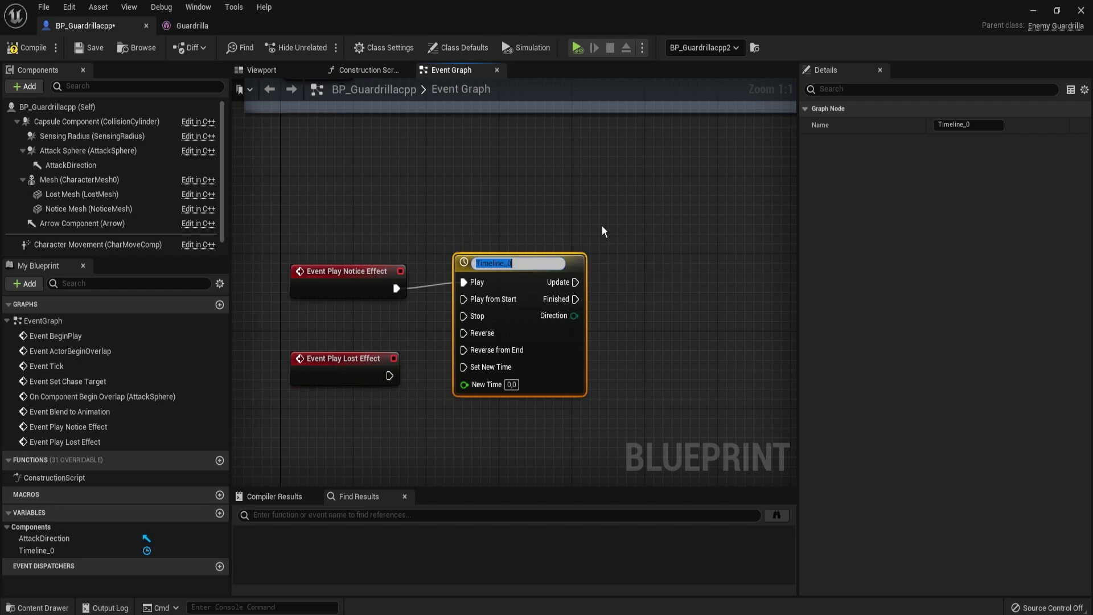
{"action": "type", "text": "NoticeTimeline"}
{"action": "key", "text": "Return"}
{"action": "double_click", "coordinate": [520, 336]}
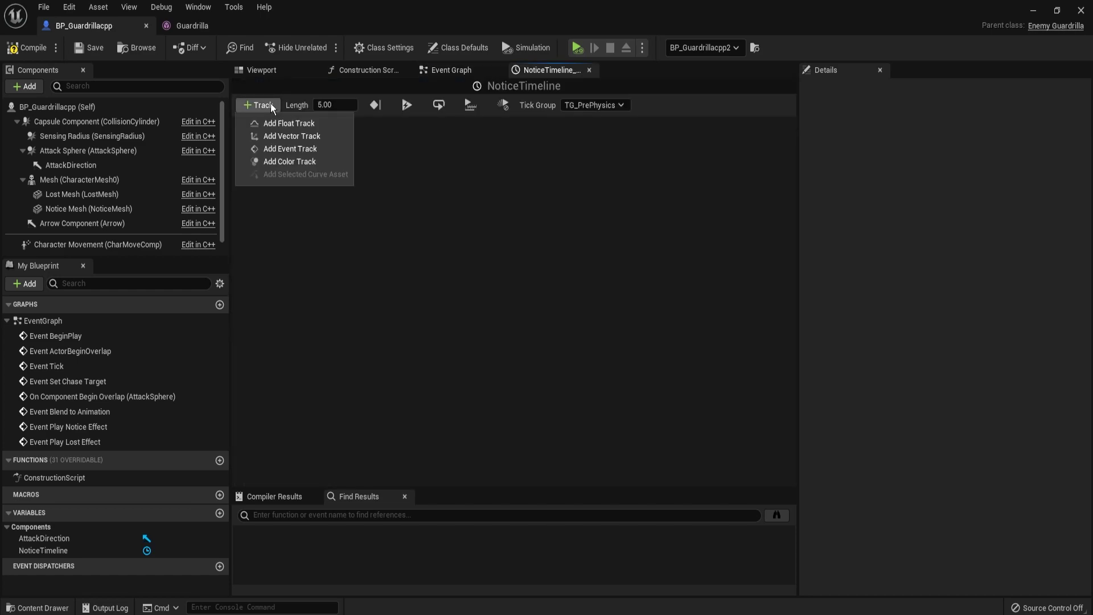
Step: Add a float track named Scale to NoticeTimeline
{"action": "left_click", "coordinate": [284, 124]}
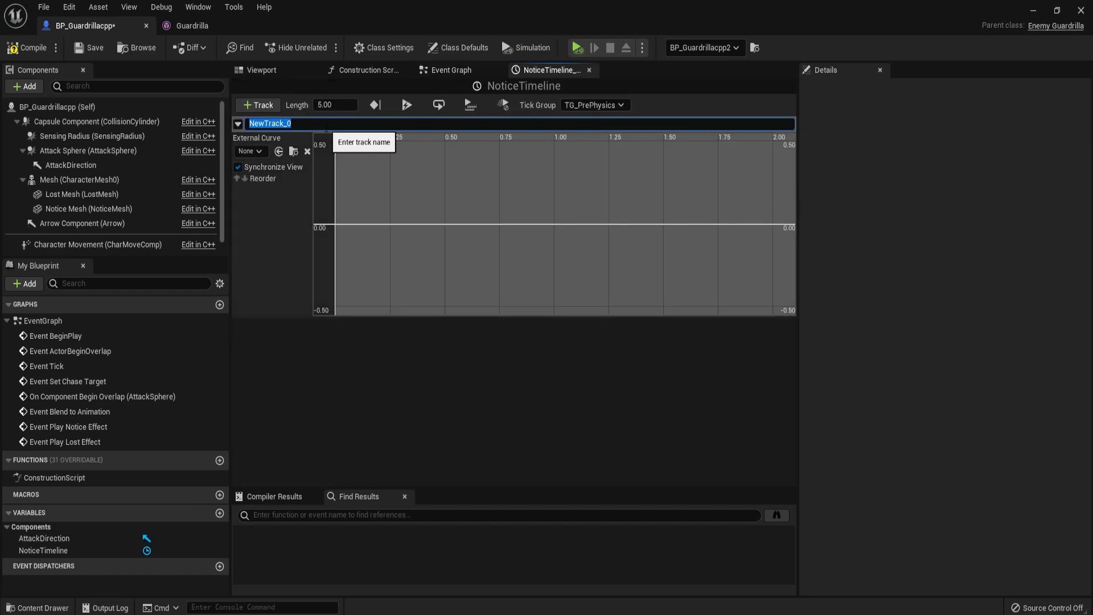
{"action": "type", "text": "Scale"}
{"action": "left_click", "coordinate": [251, 150]}
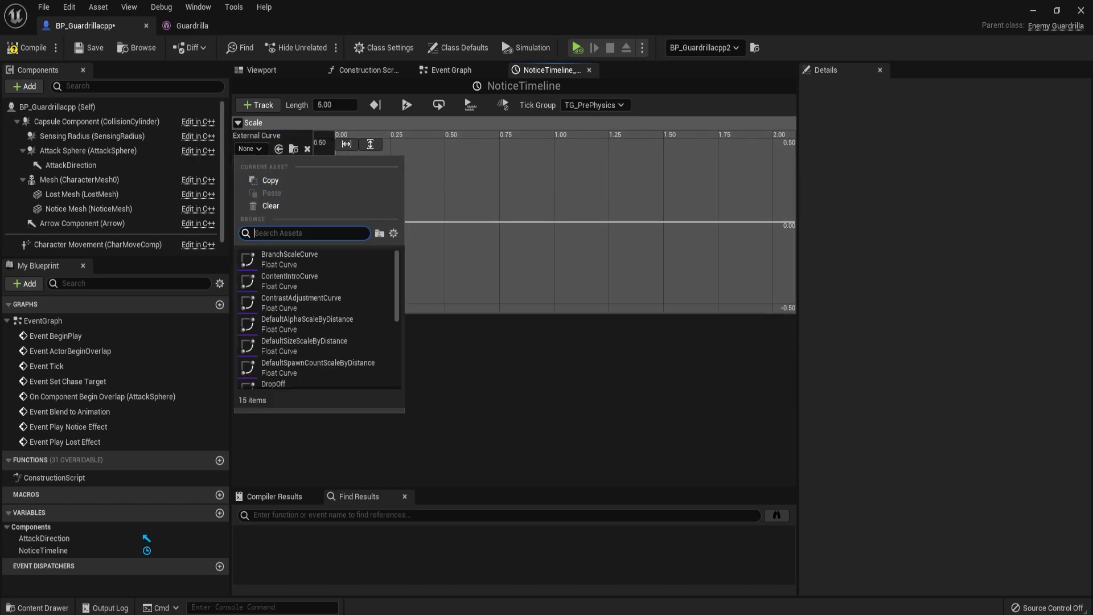
{"action": "key", "text": "Escape"}
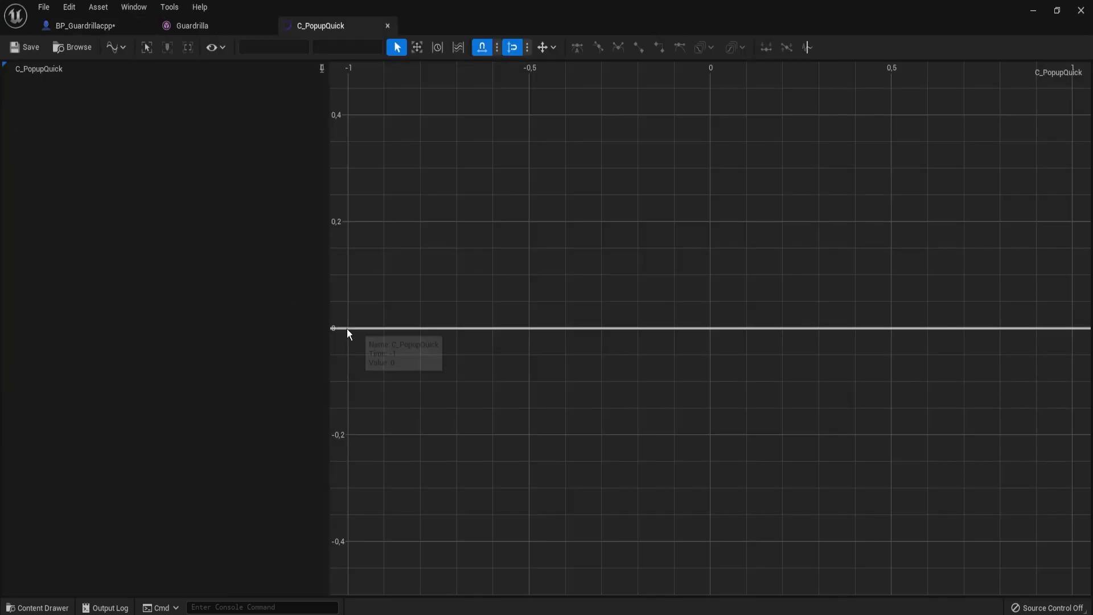
Step: Add linear keys to the C_PopupQuick curve for a 0-to-1 ramp and save it
{"action": "middle_click", "coordinate": [347, 329]}
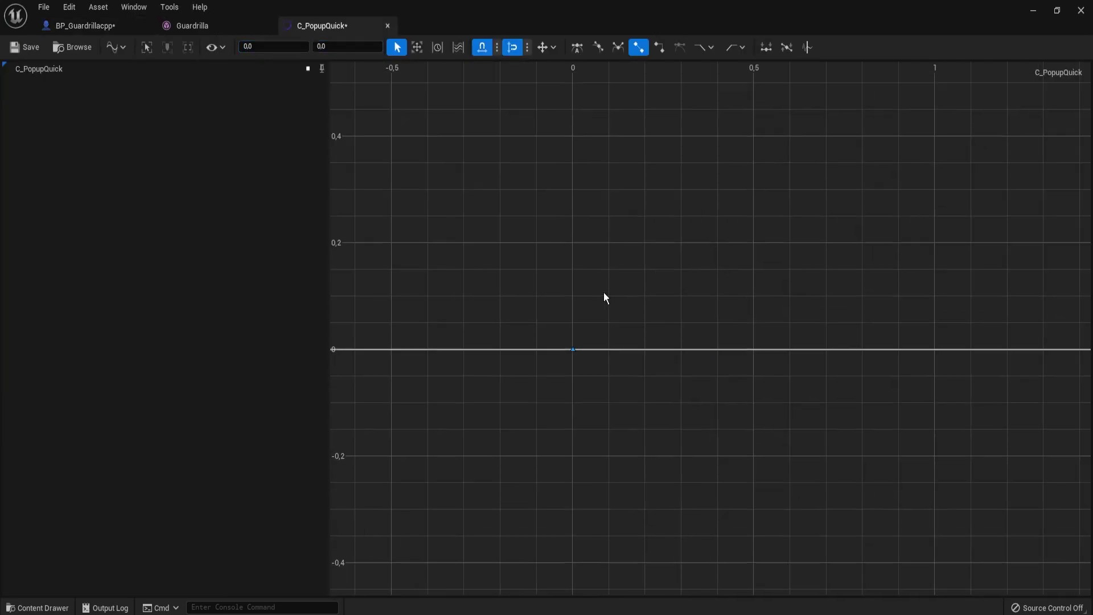
{"action": "right_click", "coordinate": [681, 439]}
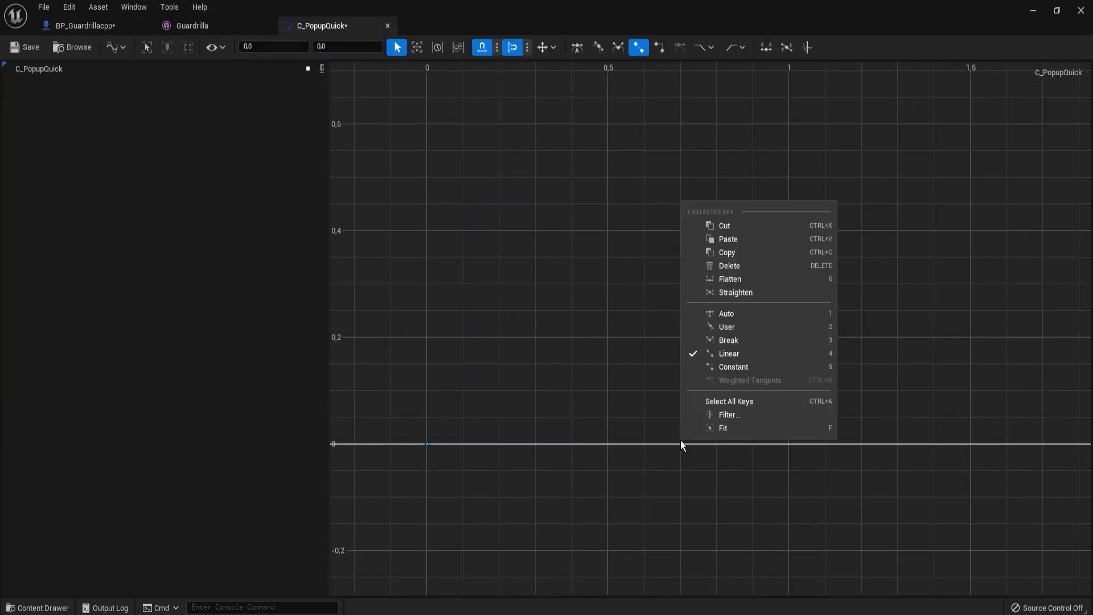
{"action": "left_click", "coordinate": [682, 488]}
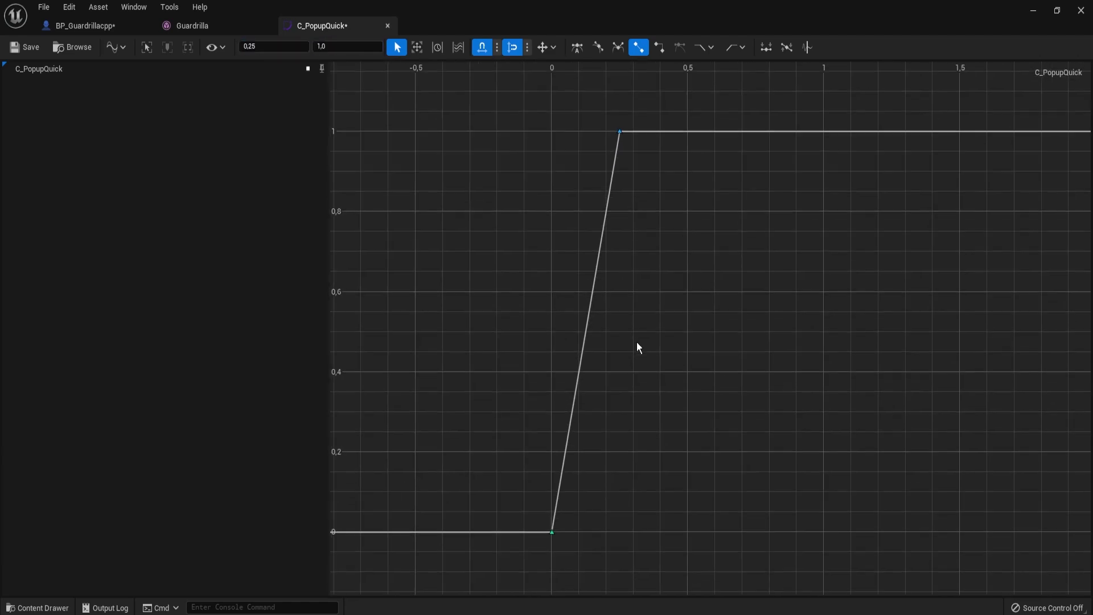
{"action": "key", "text": "ctrl+s"}
{"action": "left_click", "coordinate": [86, 26]}
Step: Compile, then wire the notice event into NoticeTimeline's Play from Start
{"action": "left_click", "coordinate": [30, 49]}
{"action": "left_click", "coordinate": [451, 70]}
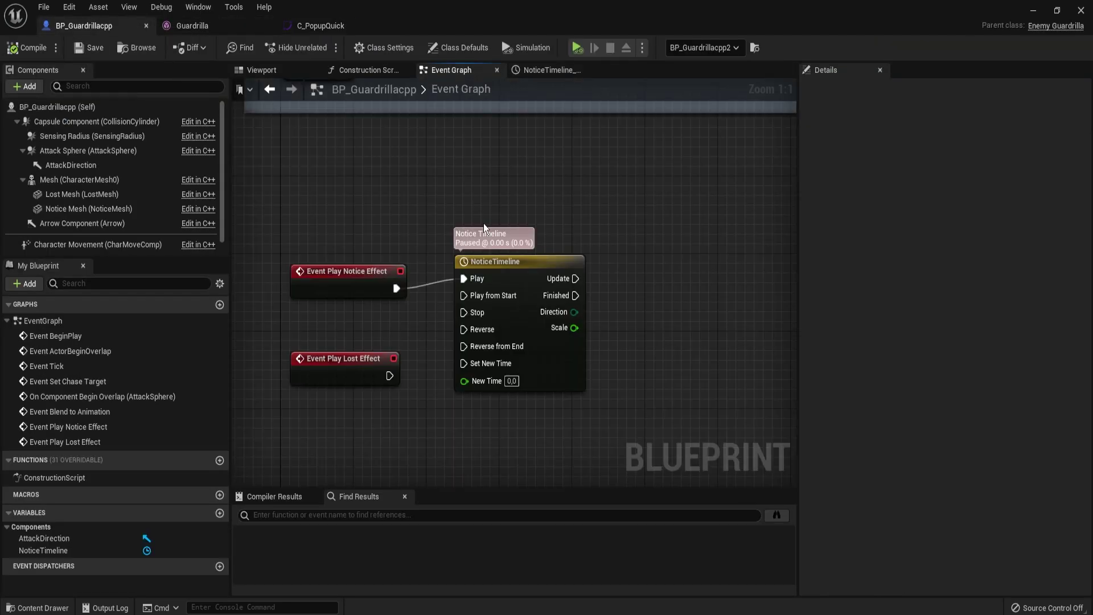
{"action": "left_click", "coordinate": [484, 228]}
{"action": "left_click_drag", "start_coordinate": [445, 230], "coordinate": [395, 285]}
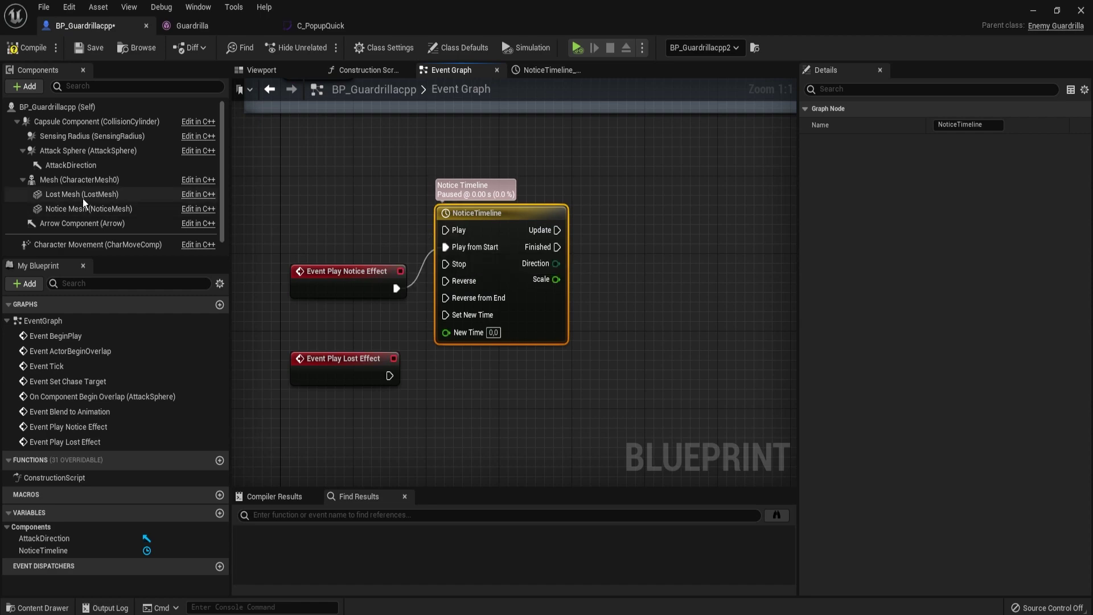
Step: Drive Set Relative Scale 3D on Notice Mesh from the timeline's Scale on Update
{"action": "left_click_drag", "start_coordinate": [85, 208], "coordinate": [626, 241]}
{"action": "type", "text": "set scale"}
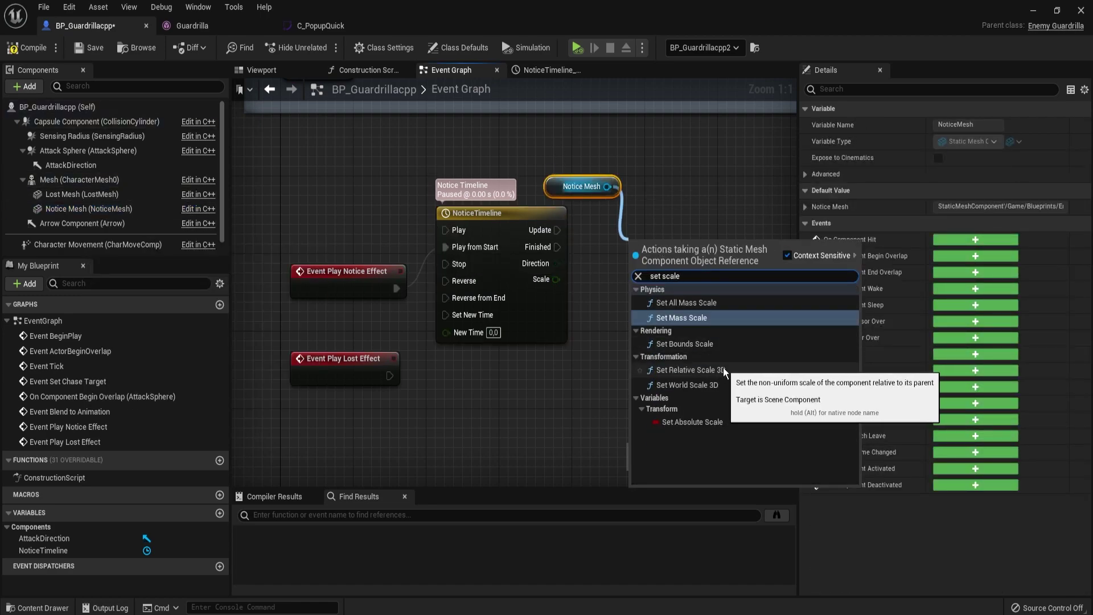
{"action": "left_click", "coordinate": [692, 370]}
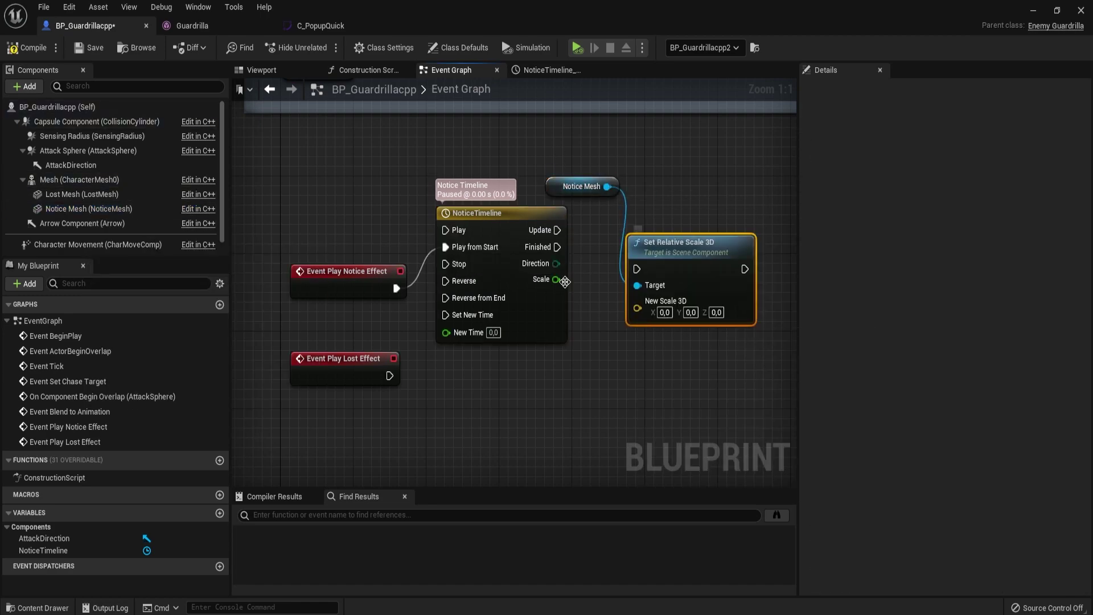
{"action": "left_click_drag", "start_coordinate": [573, 235], "coordinate": [662, 304]}
{"action": "left_click_drag", "start_coordinate": [683, 243], "coordinate": [656, 214]}
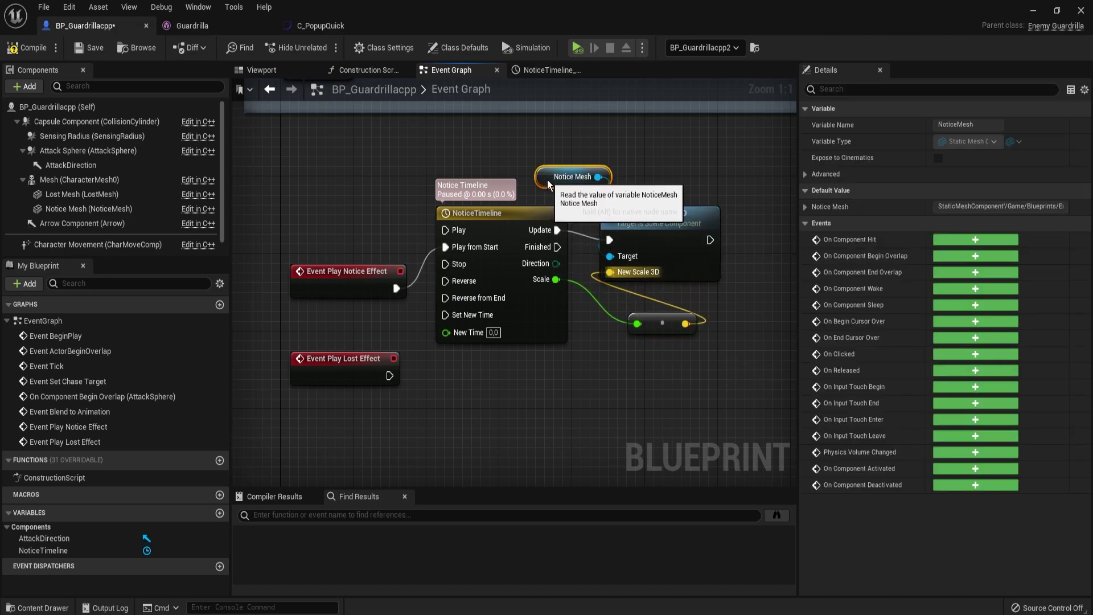
{"action": "left_click_drag", "start_coordinate": [581, 186], "coordinate": [655, 186]}
Step: Add Set Visibility nodes showing Notice Mesh before the timeline and hiding it after
{"action": "left_click_drag", "start_coordinate": [89, 209], "coordinate": [355, 245]}
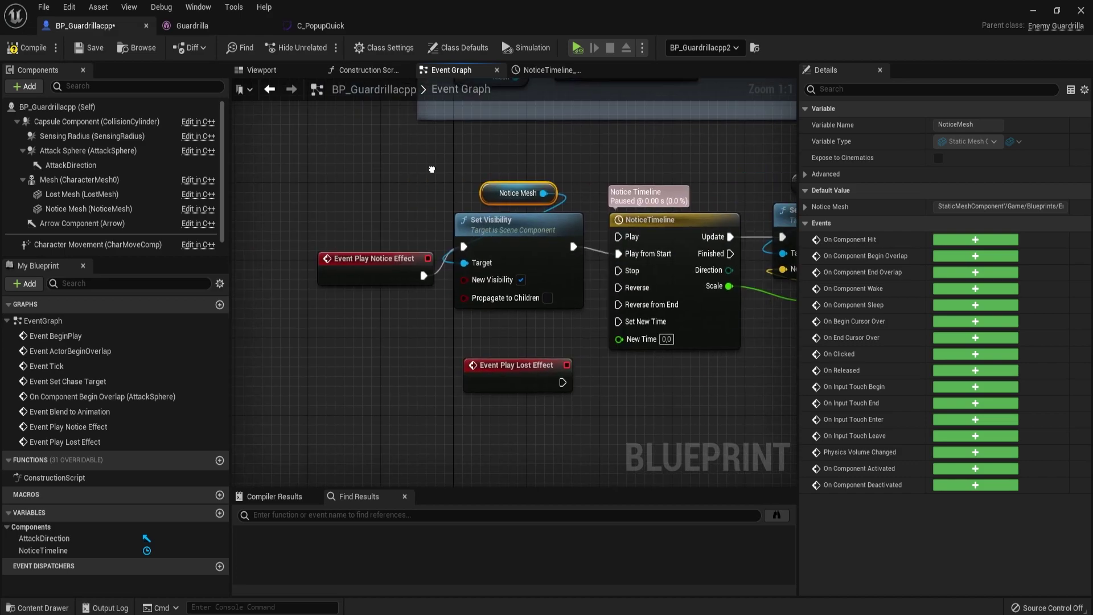
{"action": "left_click_drag", "start_coordinate": [512, 282], "coordinate": [300, 291]}
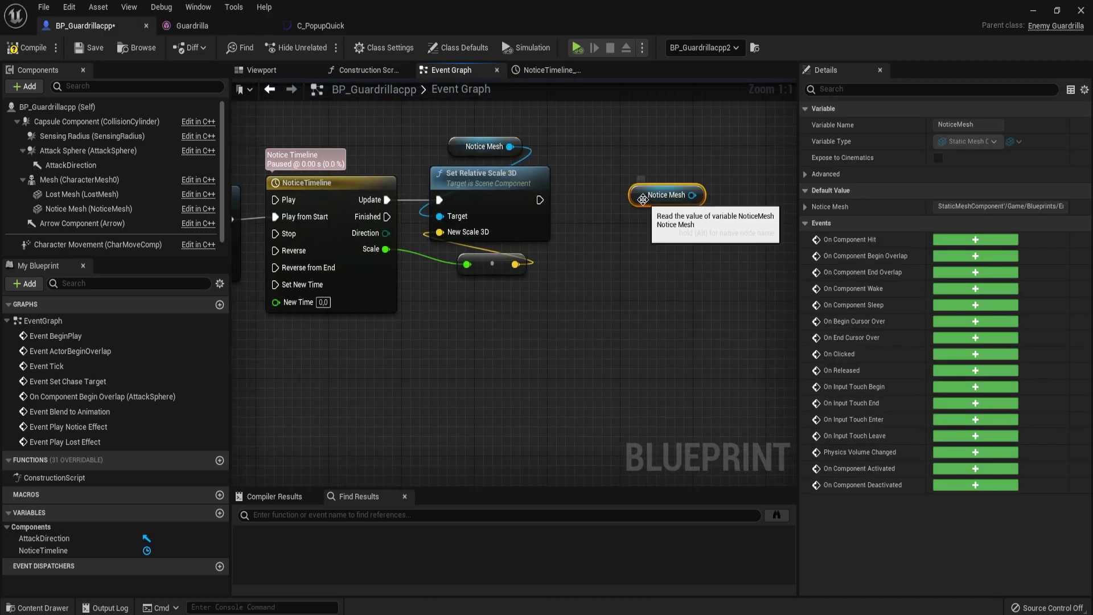
{"action": "right_click_drag", "start_coordinate": [660, 190], "coordinate": [726, 186]}
{"action": "key", "text": "ctrl+v"}
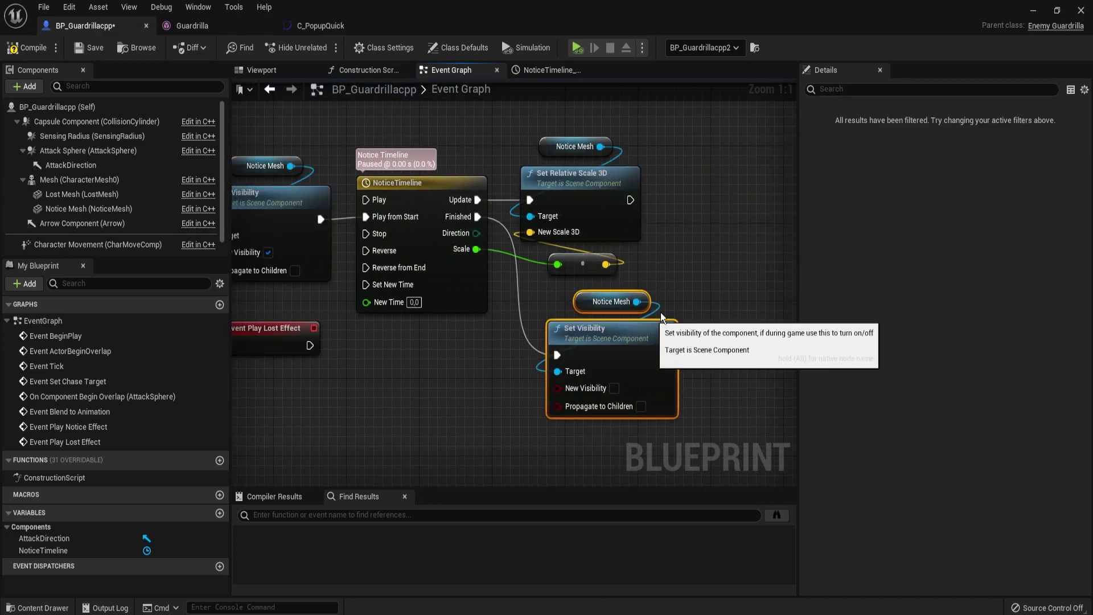
{"action": "scroll", "coordinate": [500, 332], "scroll_direction": "down", "scroll_amount": 4}
{"action": "scroll", "coordinate": [500, 332], "scroll_direction": "up", "scroll_amount": 2}
Step: Duplicate the notice chain for the lost effect and rename its timeline LostTimeline
{"action": "left_click_drag", "start_coordinate": [361, 173], "coordinate": [746, 342]}
{"action": "key", "text": "ctrl+c"}
{"action": "key", "text": "ctrl+v"}
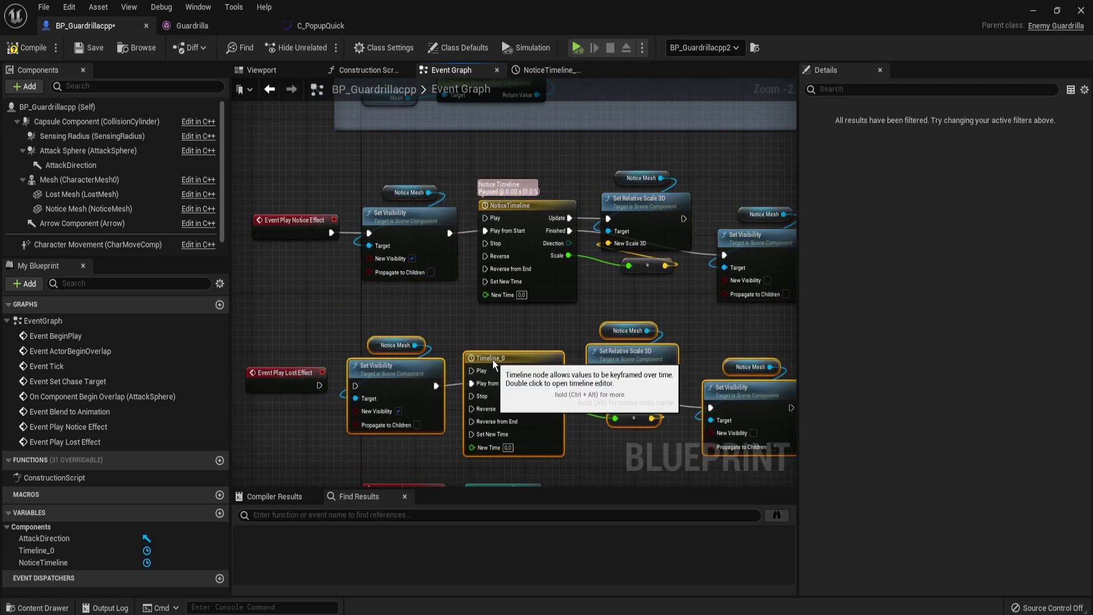
{"action": "left_click", "coordinate": [503, 359]}
{"action": "double_click", "coordinate": [503, 360]}
{"action": "key", "text": "F2"}
{"action": "type", "text": "Lost"}
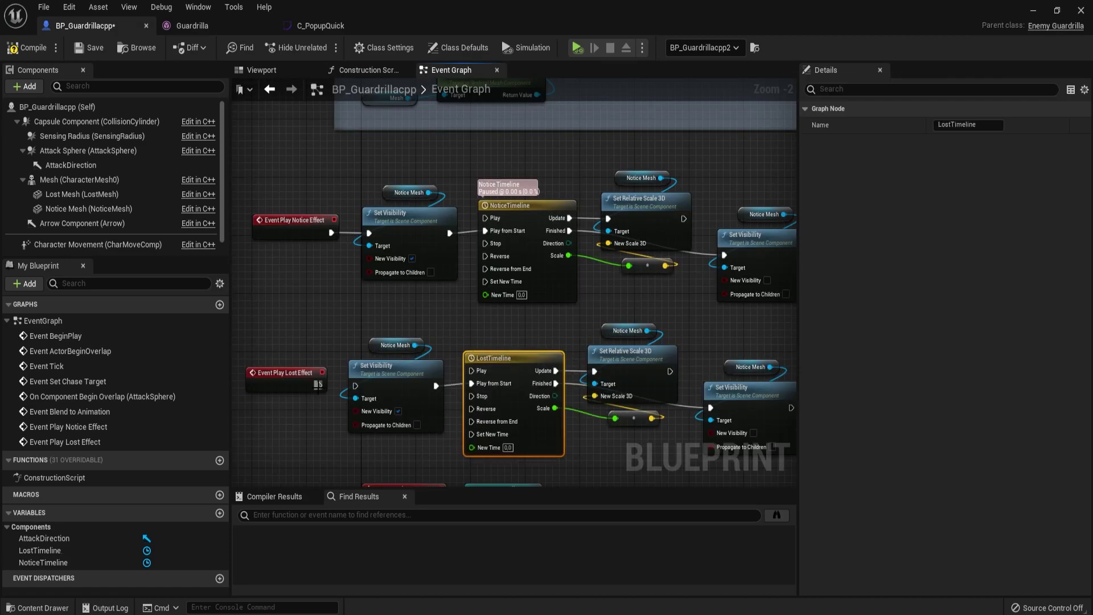
Step: Retarget the copied chain to Lost Mesh and check both mesh components
{"action": "left_click_drag", "start_coordinate": [82, 194], "coordinate": [426, 370]}
{"action": "left_click", "coordinate": [81, 194]}
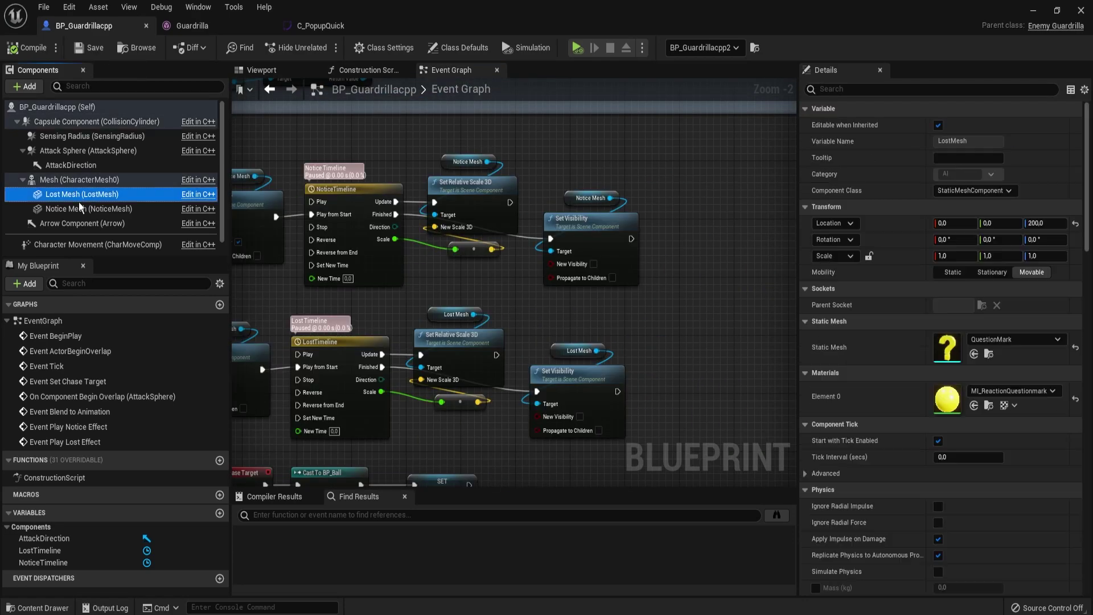
{"action": "left_click", "coordinate": [88, 209], "text": "ctrl"}
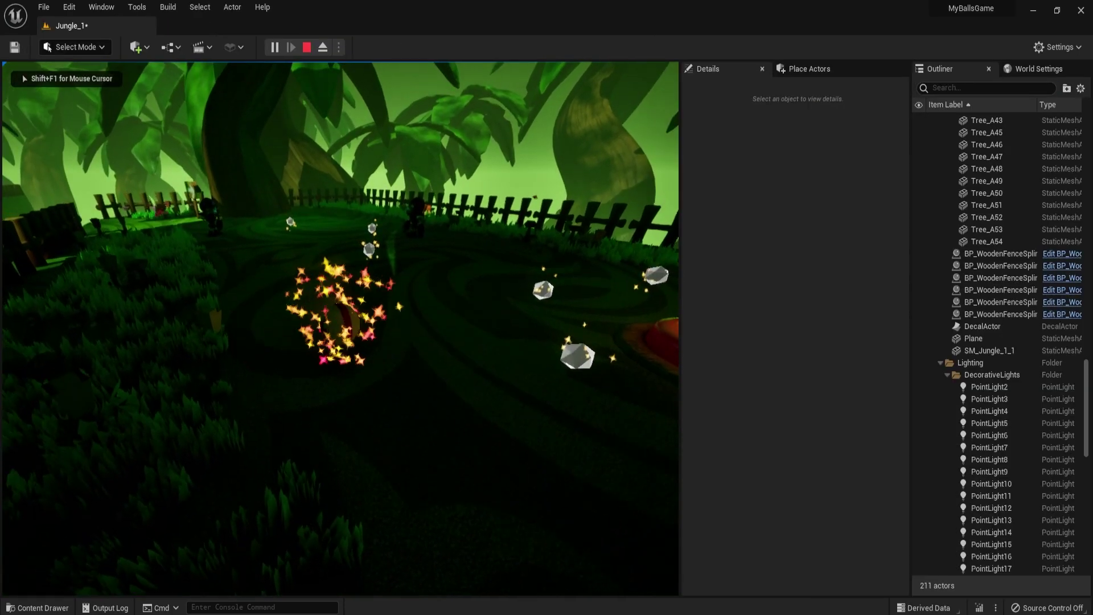
Step: Roll the ball forward across the grass toward the fence in the standalone preview
{"action": "key", "text": "w"}
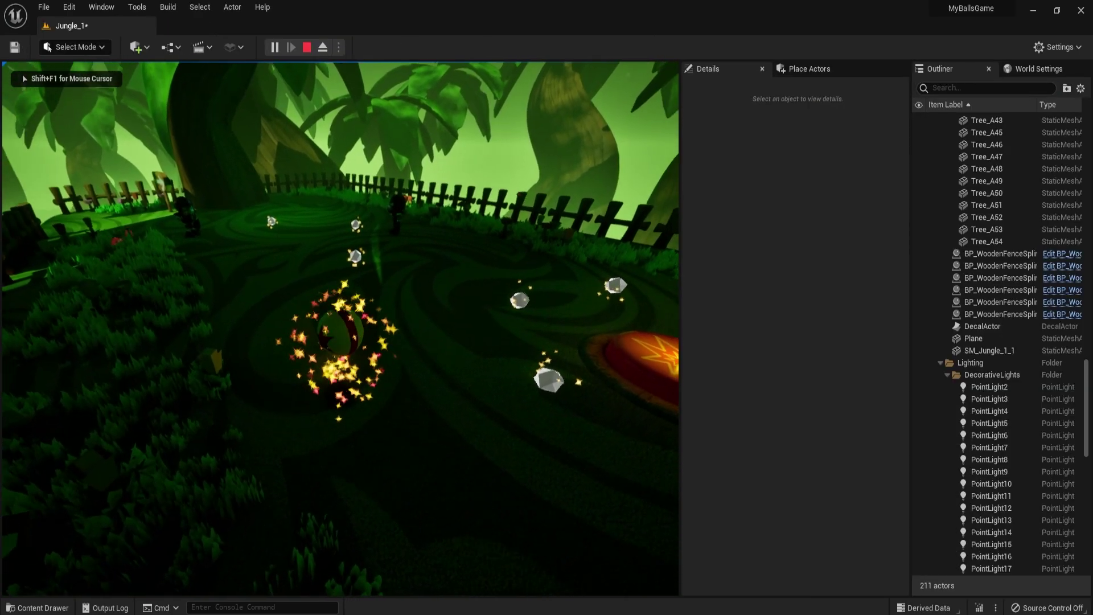
{"action": "key", "text": "w"}
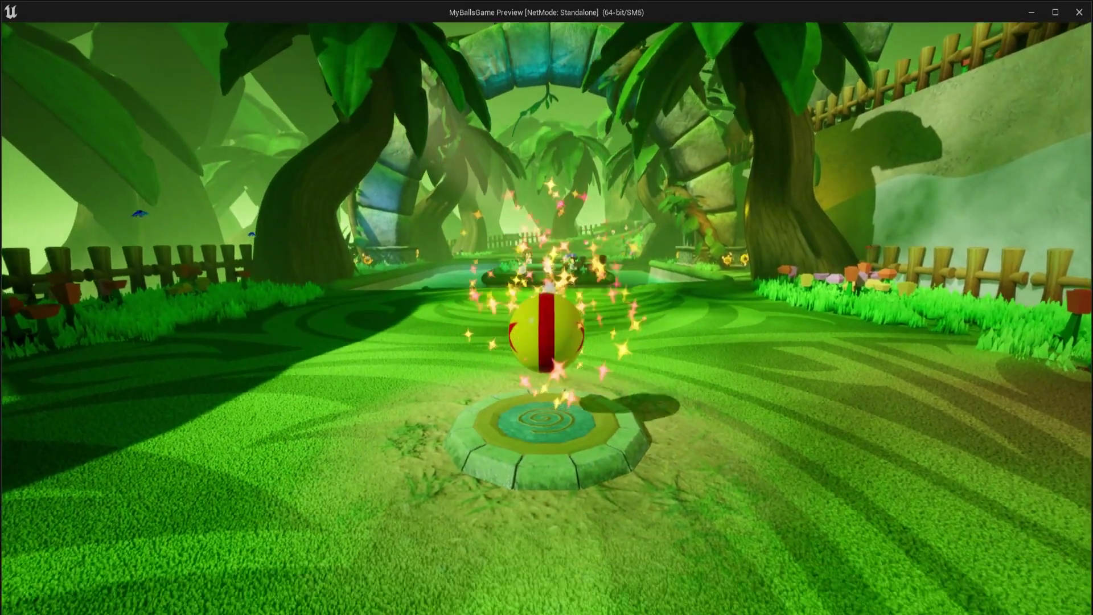
Step: Roll the ball off its start pad and jump it onto the raised platform
{"action": "key", "text": "w"}
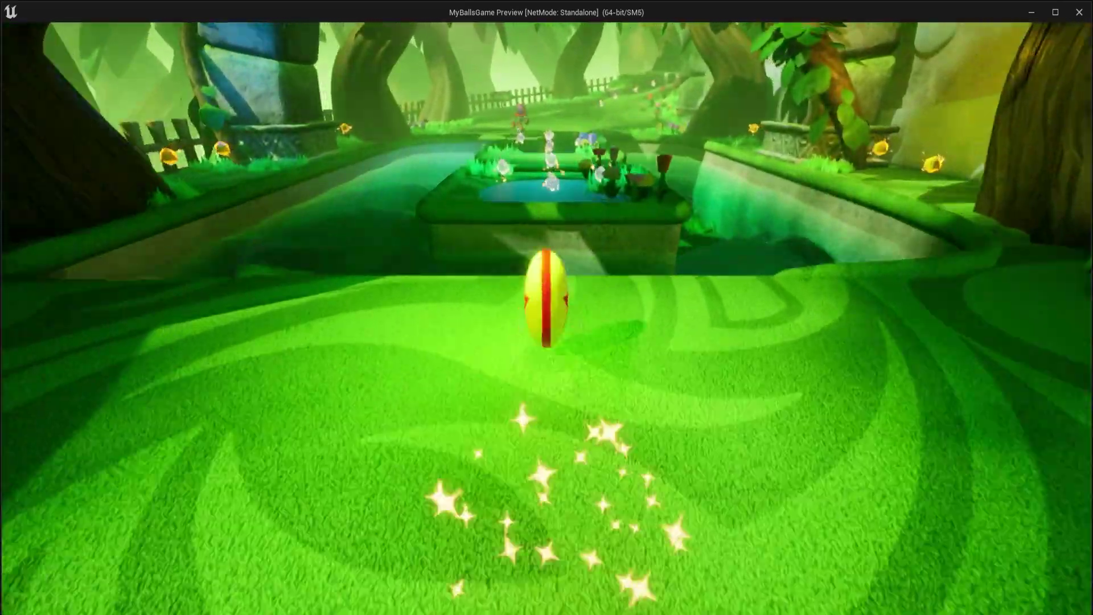
{"action": "key", "text": "space"}
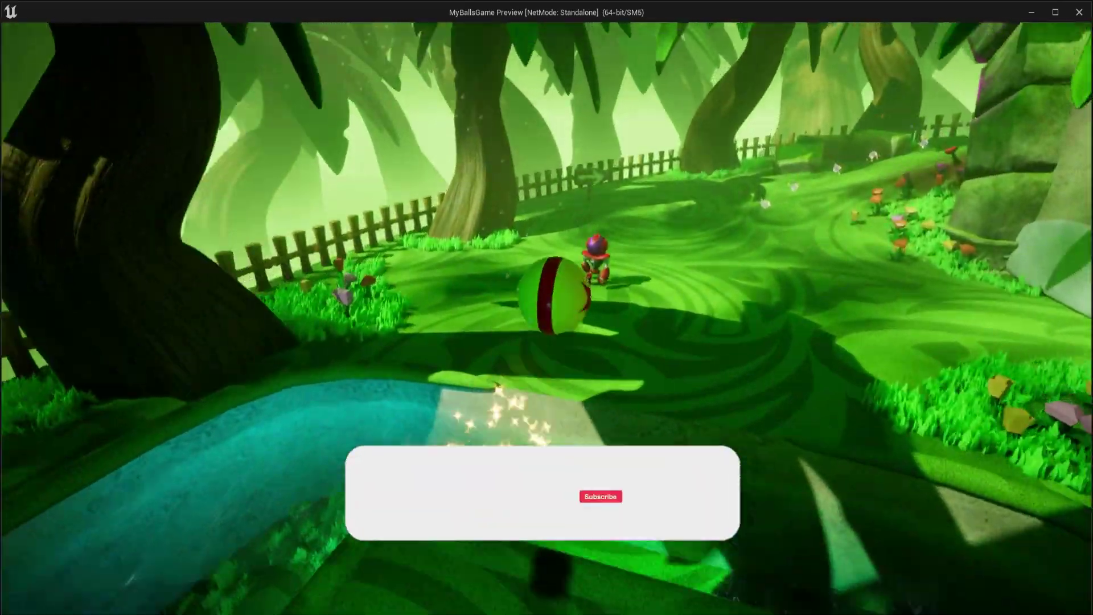